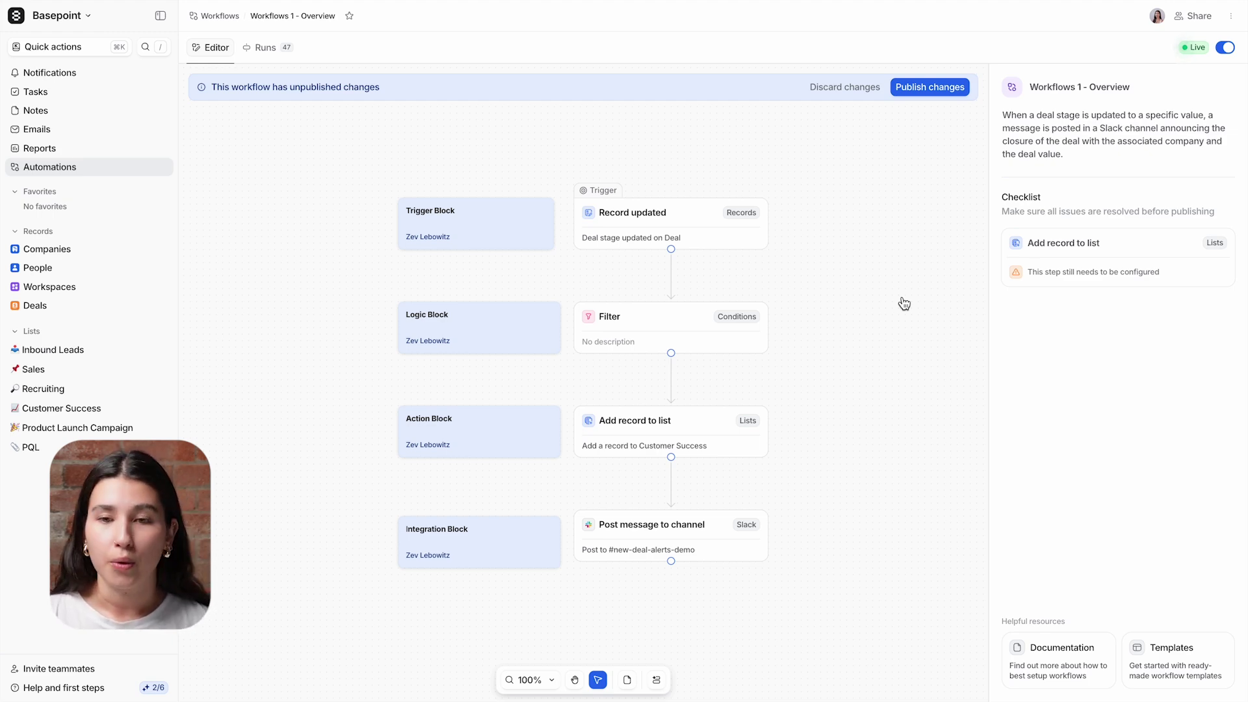
Step: Open the Record updated trigger, which fires on Deal stage changes for Deals
click(755, 240)
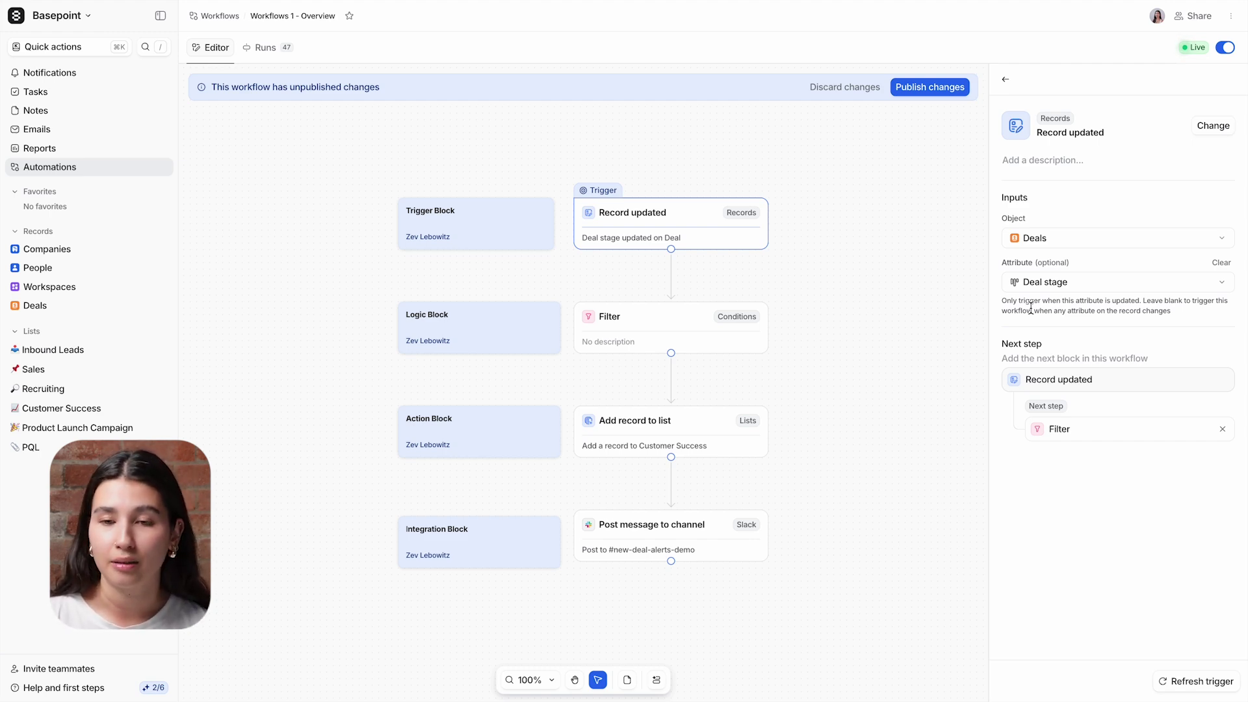
Step: Browse the other trigger types, keep Record updated, then bring up the Filter block's settings
click(1202, 127)
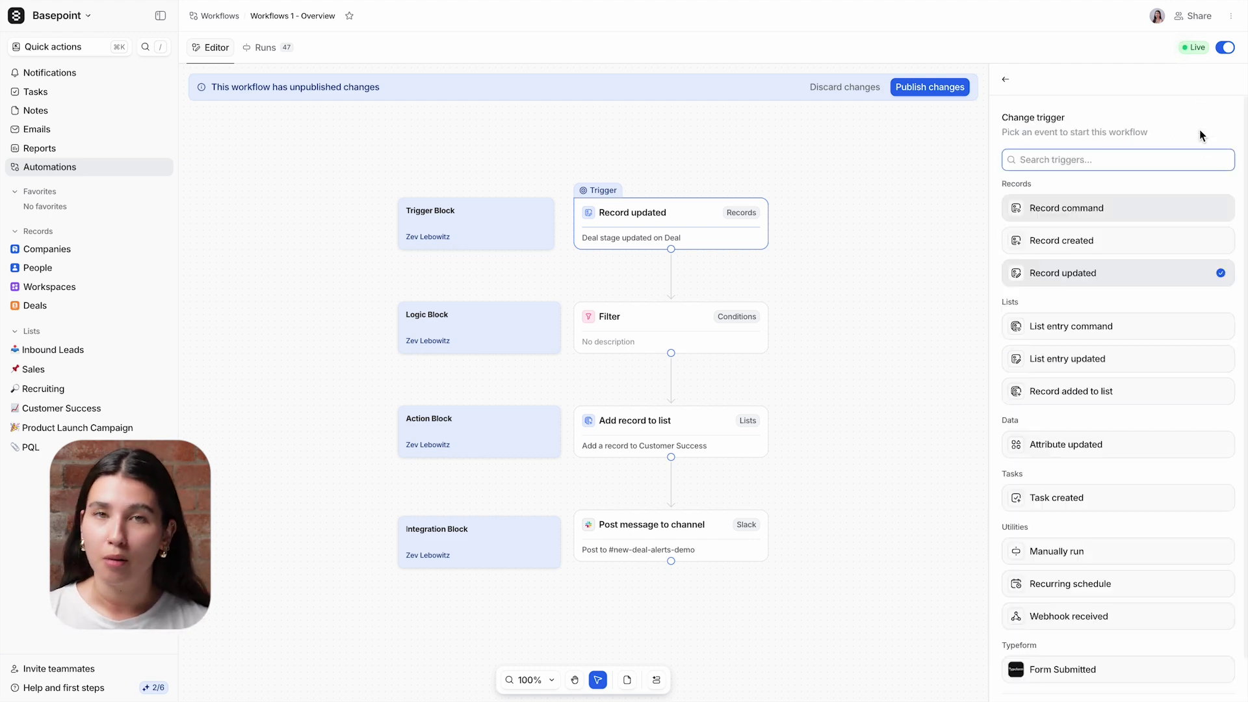
mouse_move(1213, 205)
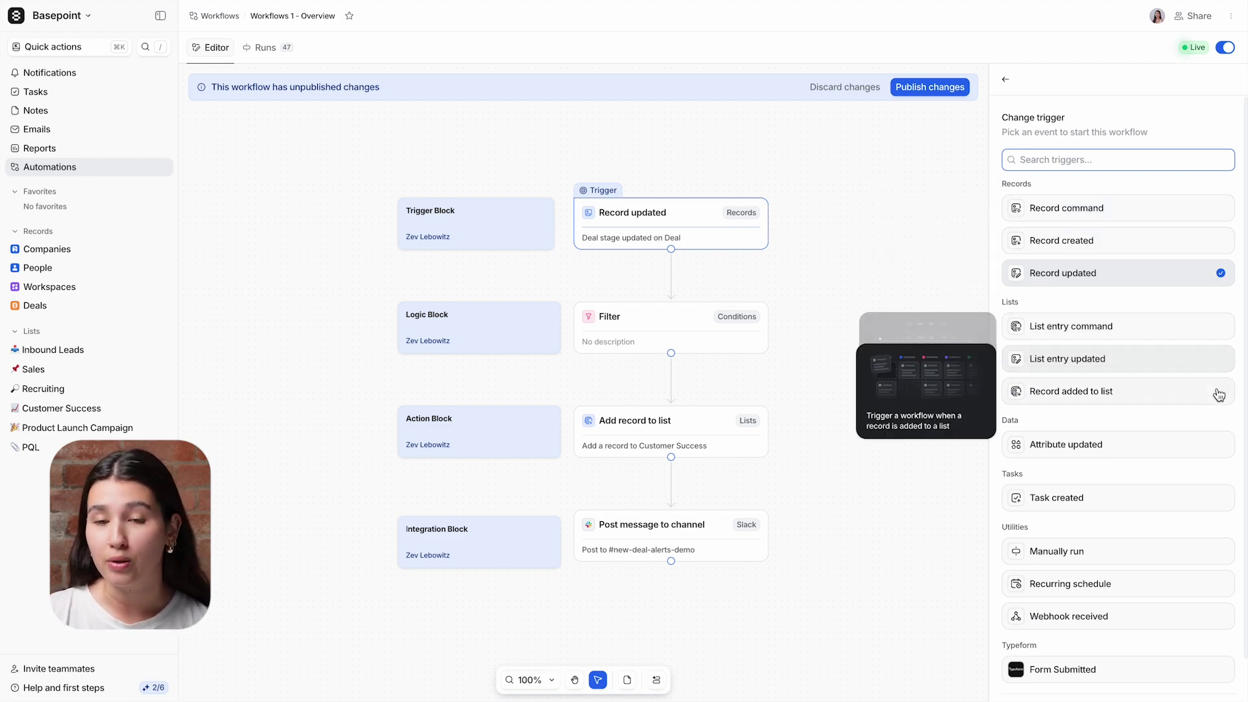
mouse_move(1204, 497)
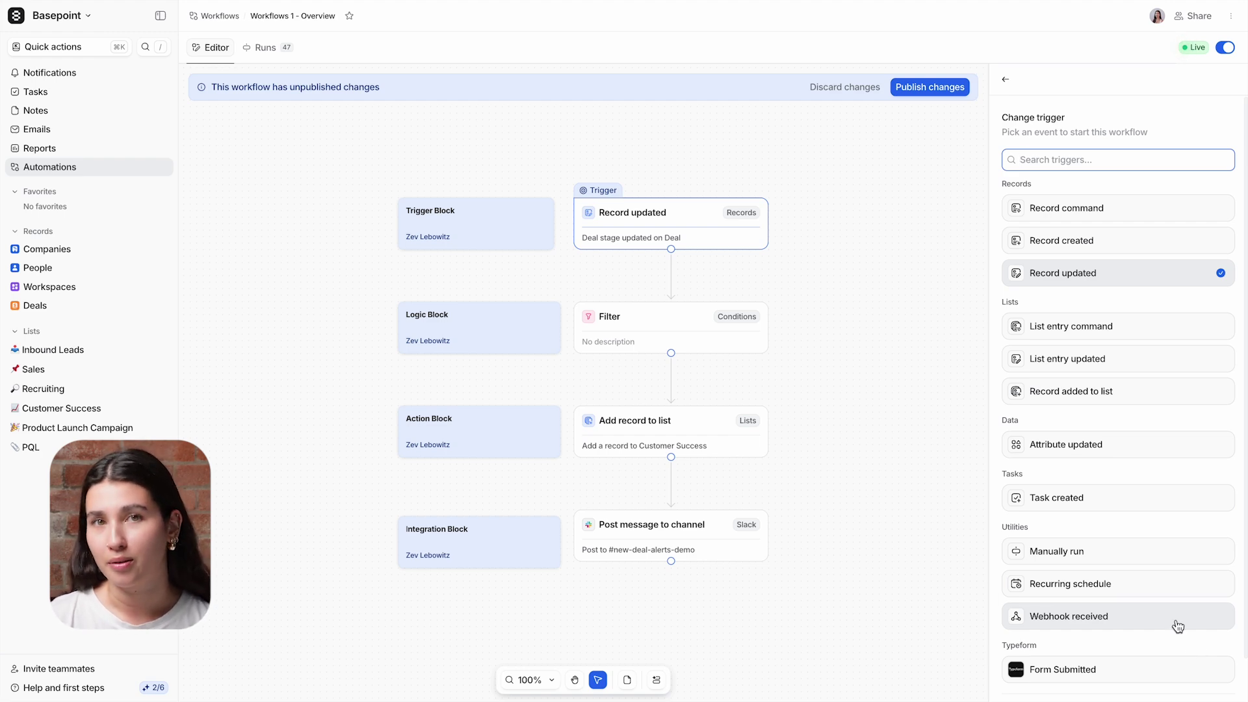
click(901, 377)
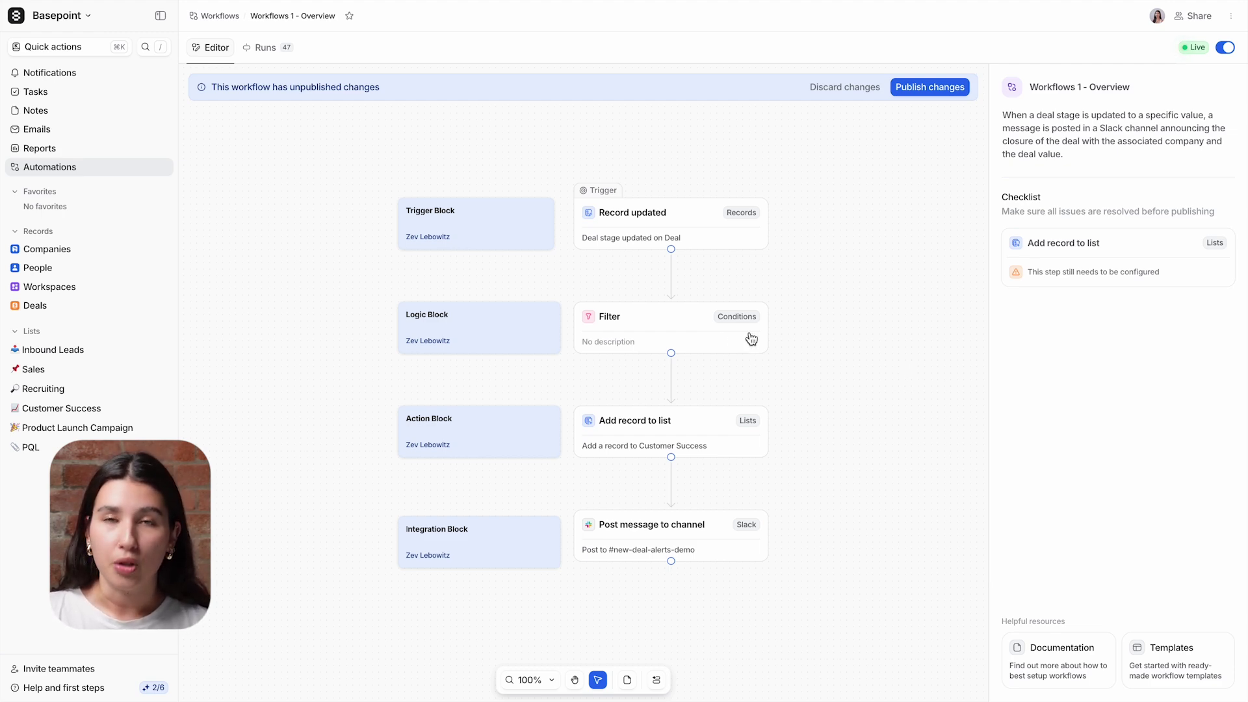
click(674, 335)
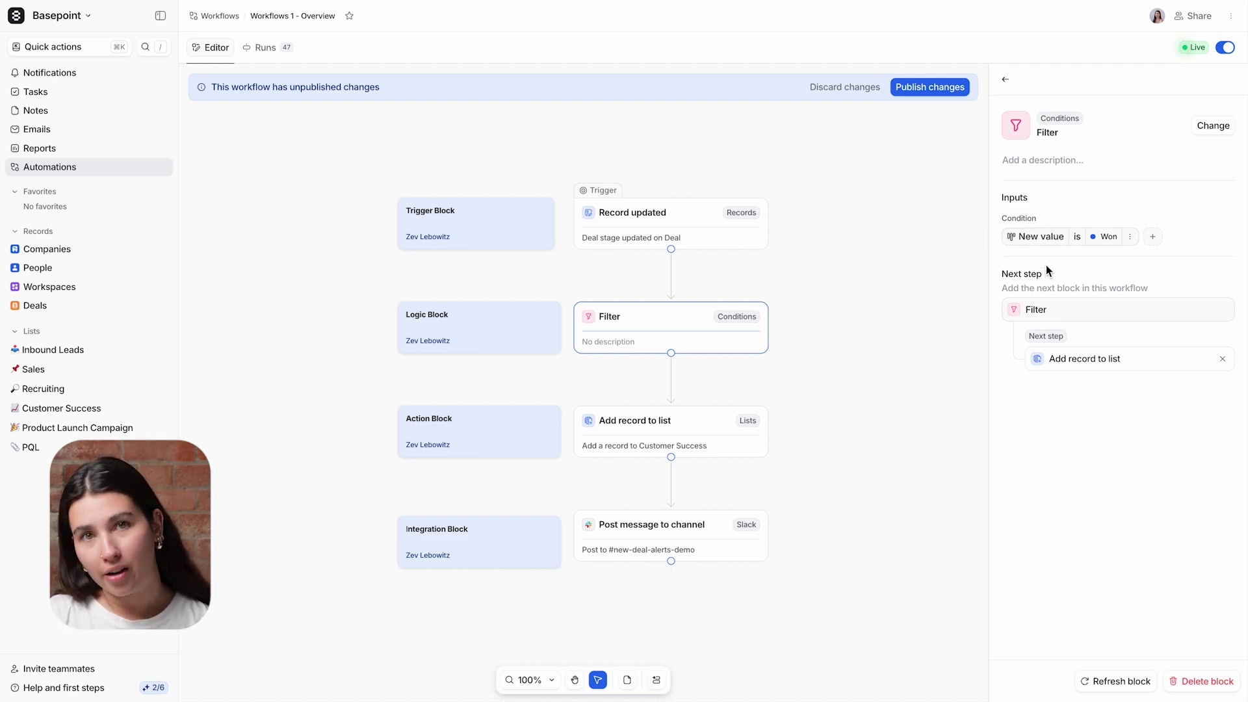
Step: Set the Filter condition to New value › is › Won, then list alternative block types
click(1044, 238)
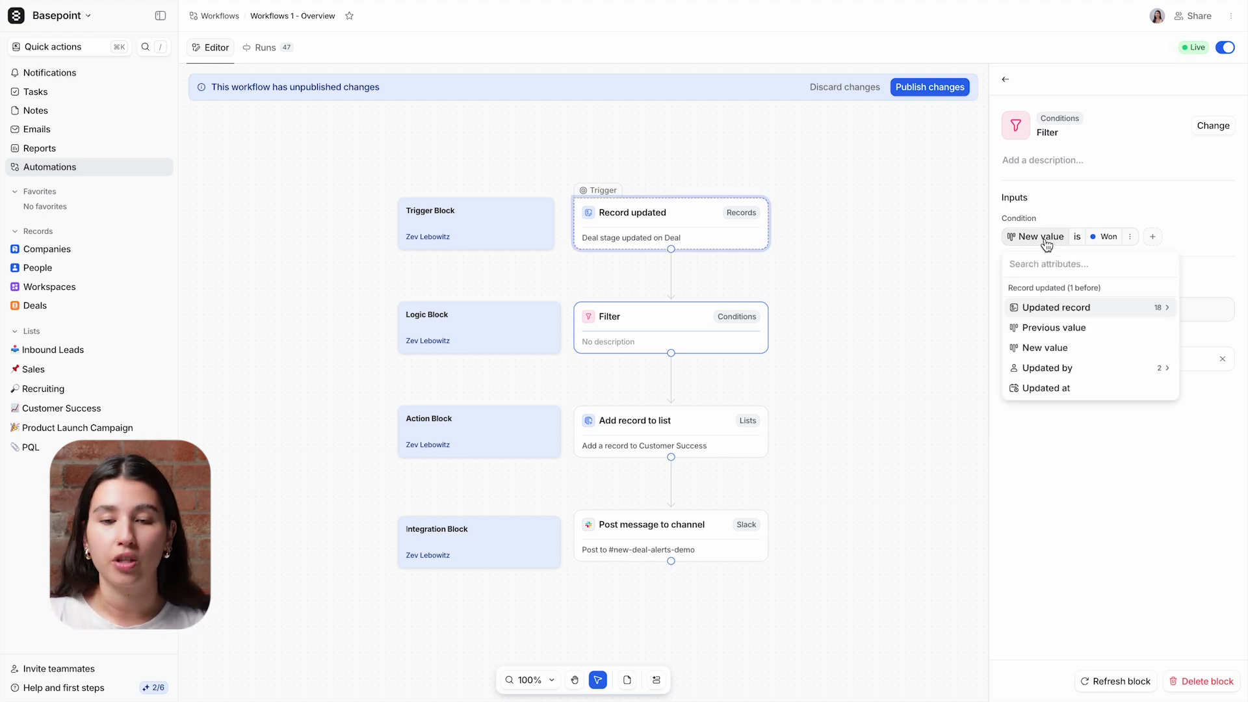
click(1076, 350)
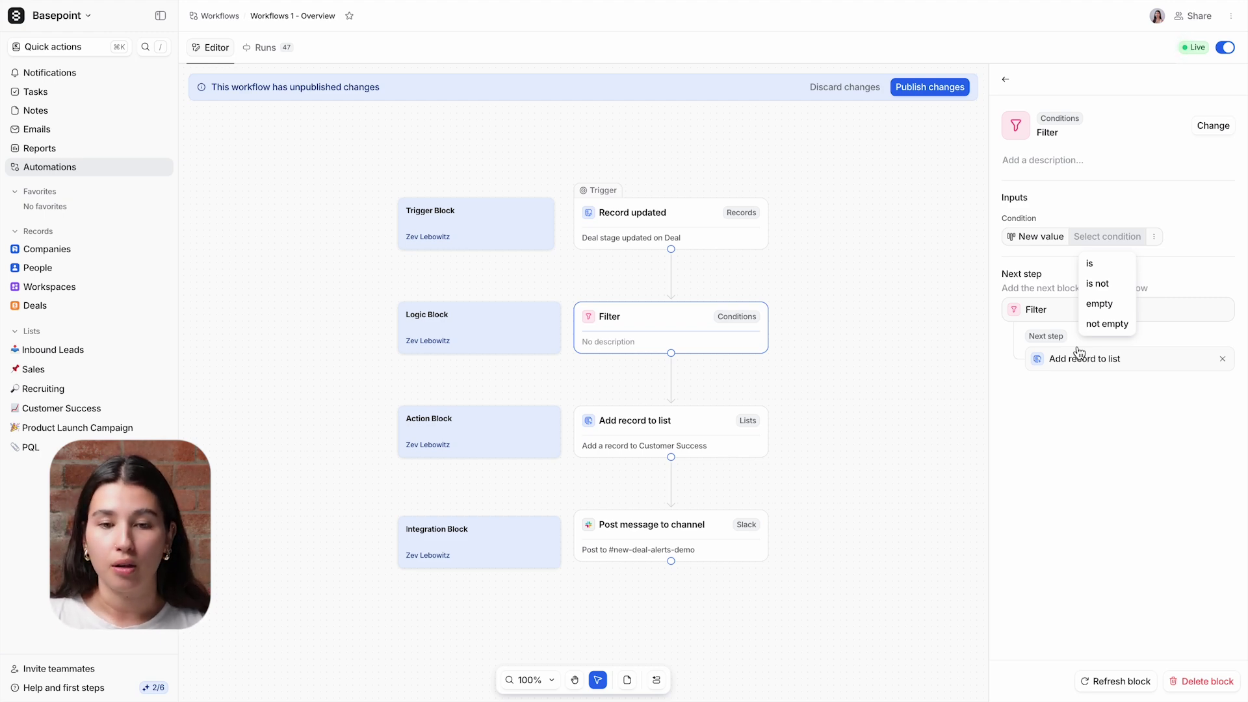
click(1113, 262)
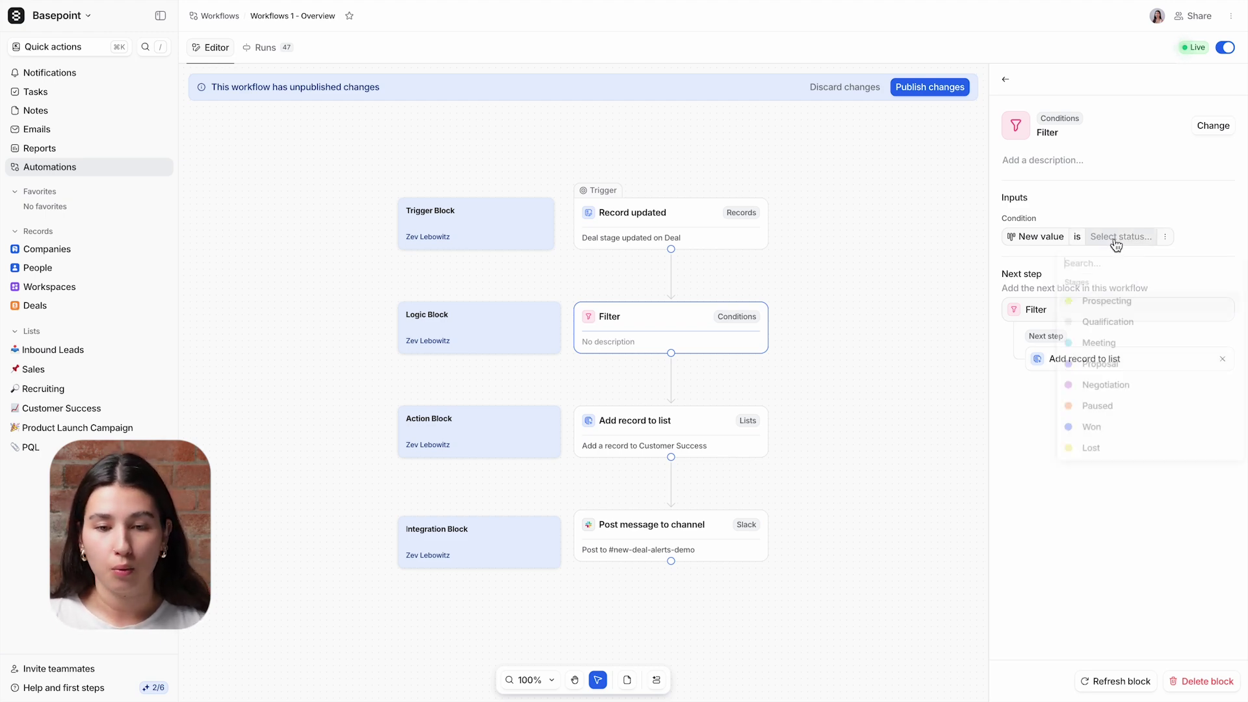
click(1105, 431)
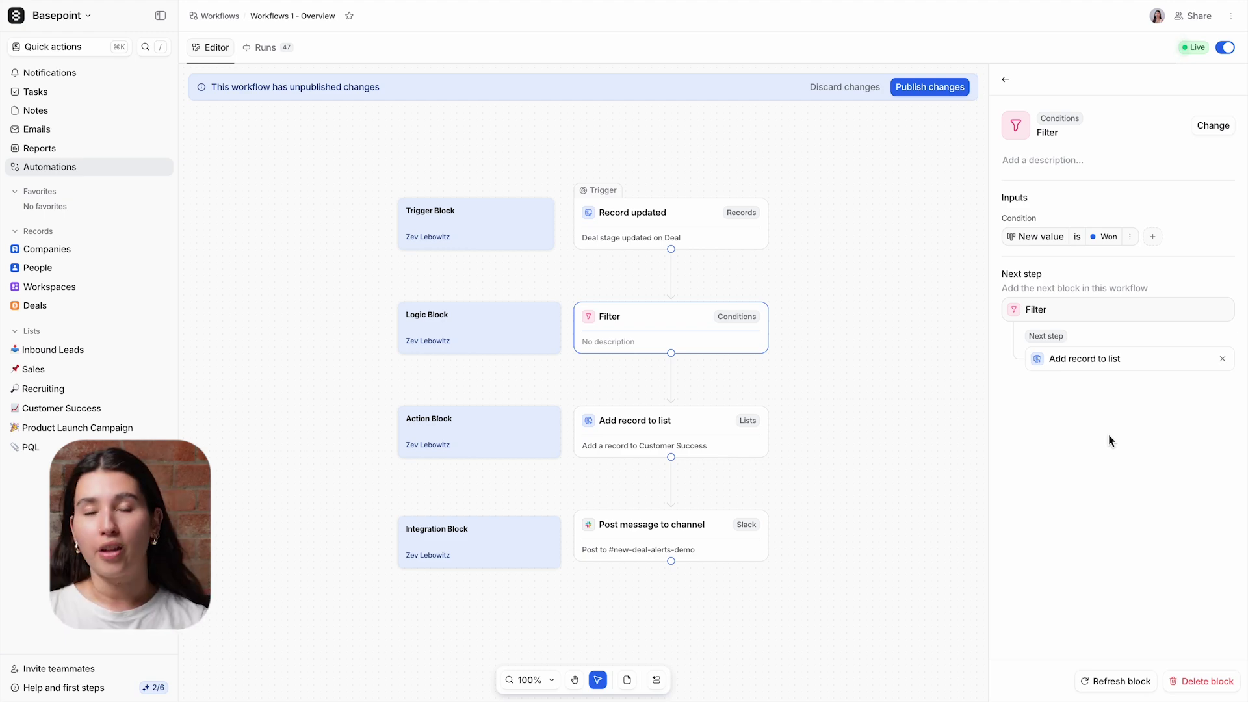
click(1216, 127)
Step: Scroll the block list to the Conditions types like Switch, then close it unchanged
scroll(1107, 382, down, 3)
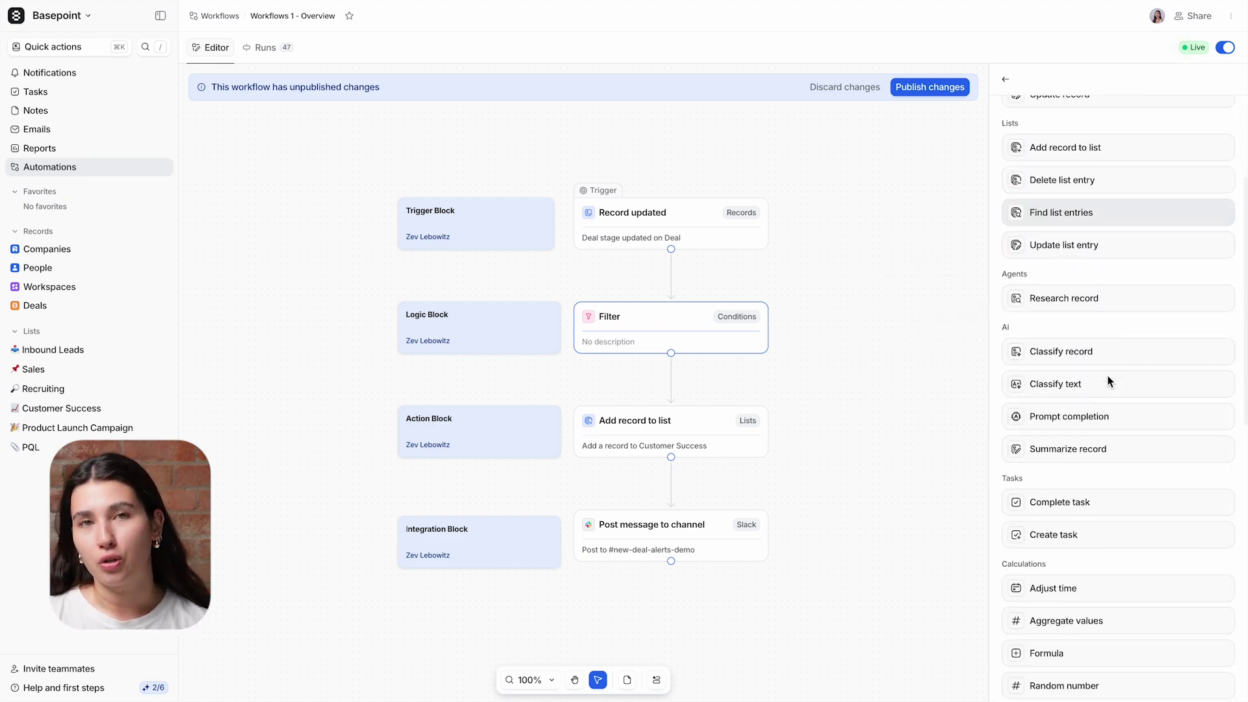
scroll(1107, 382, down, 5)
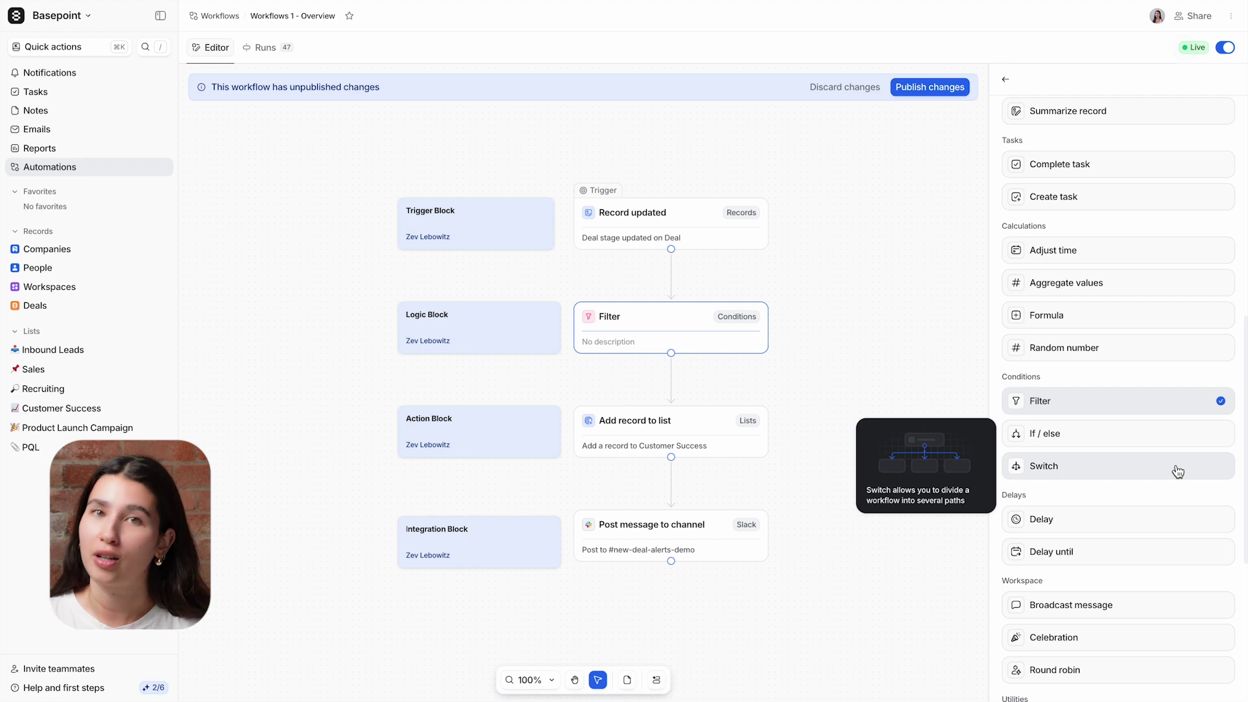
click(812, 424)
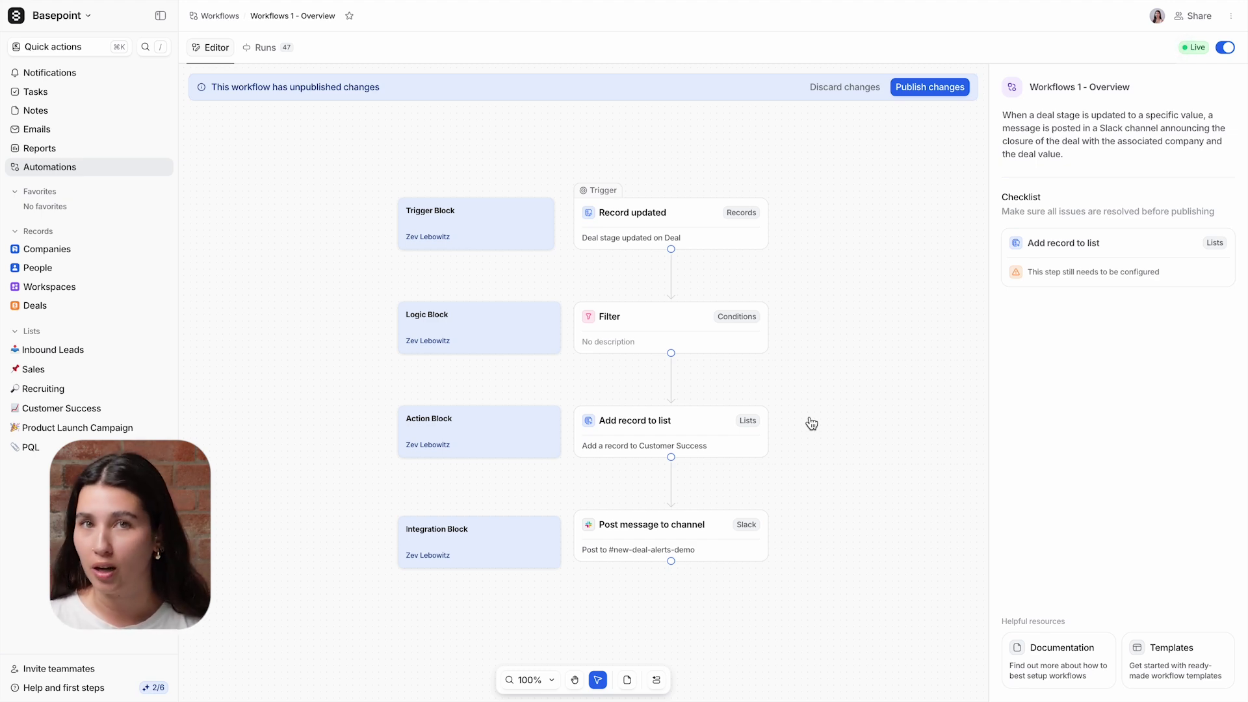
Step: Set Add record to list: record Associated company, stage Onboarding, onboarding stage Sales handover
click(718, 431)
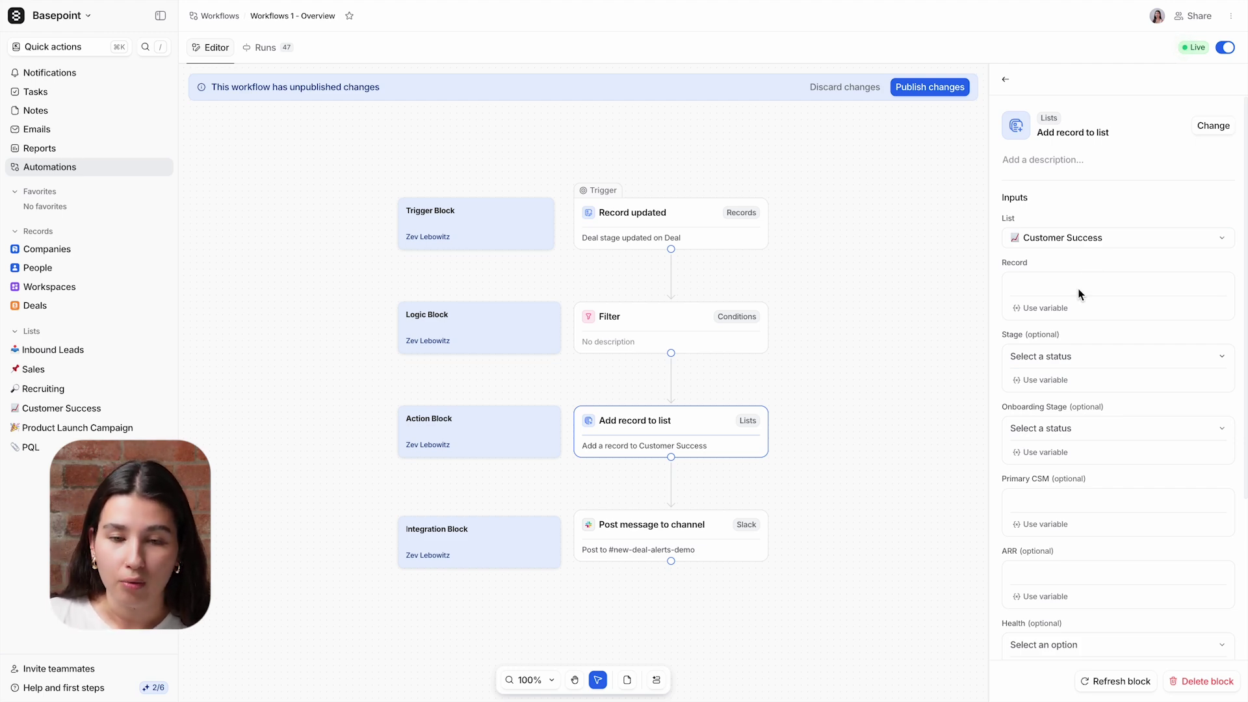
click(1067, 309)
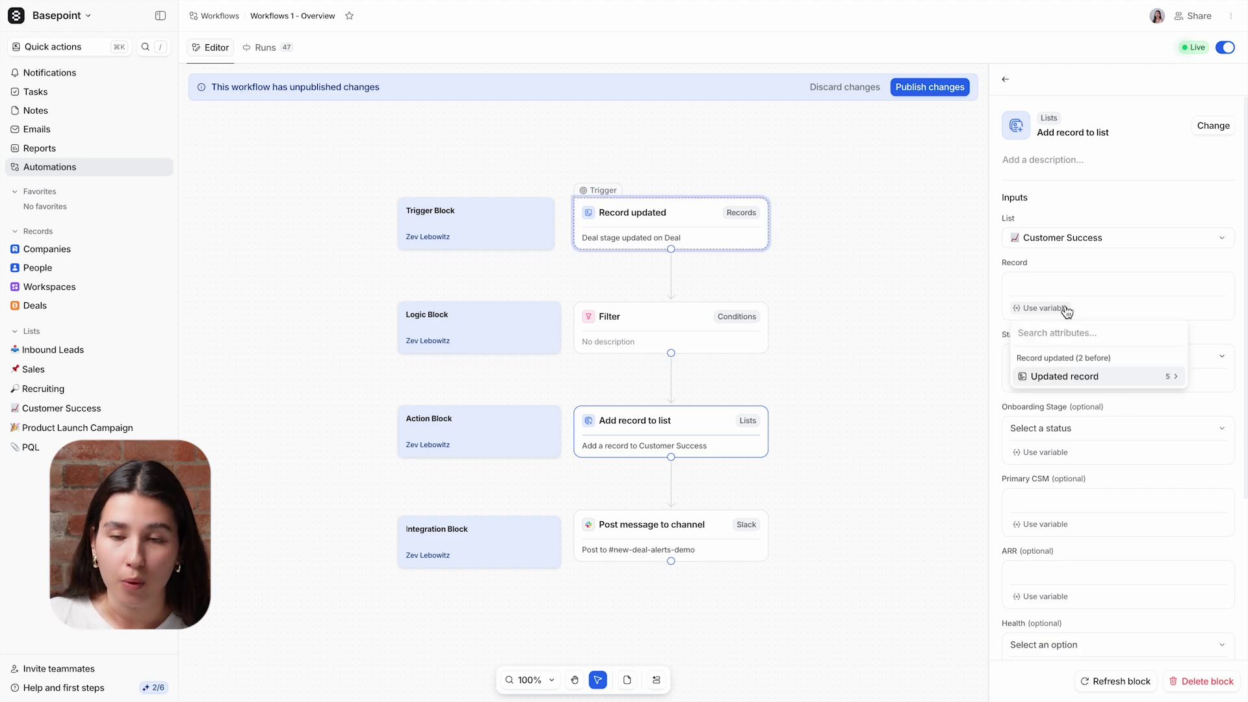
click(1067, 376)
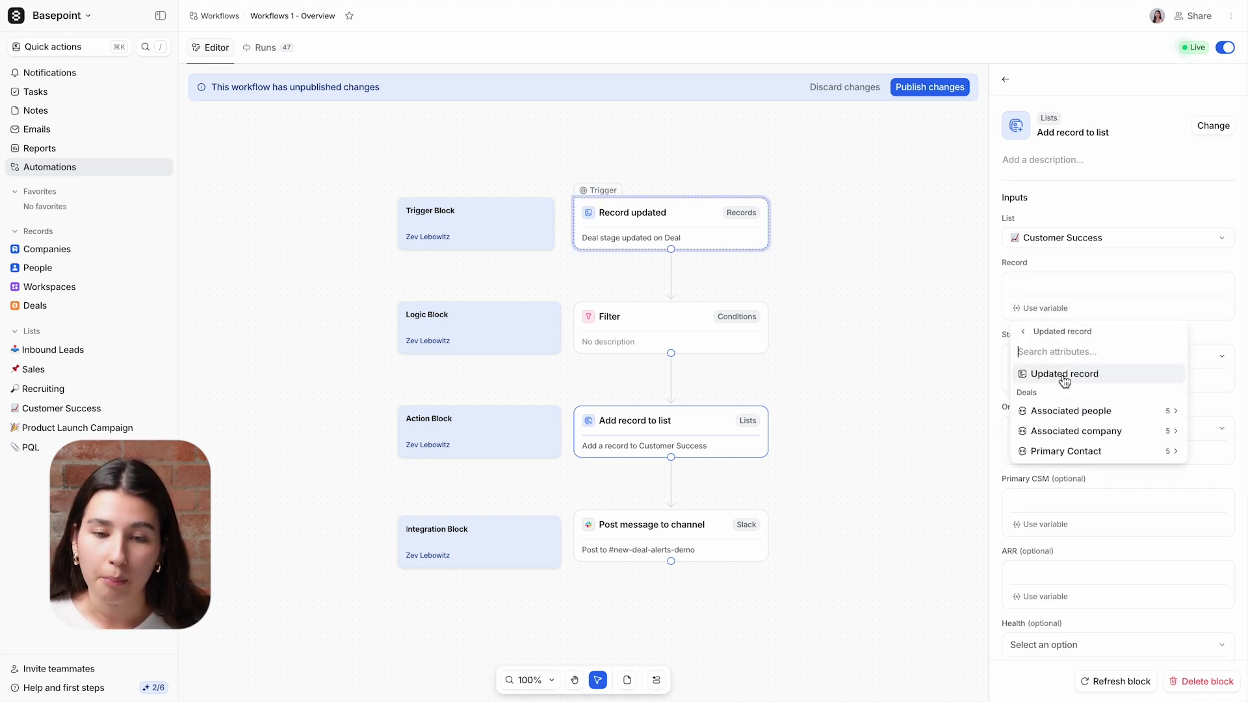
click(1058, 431)
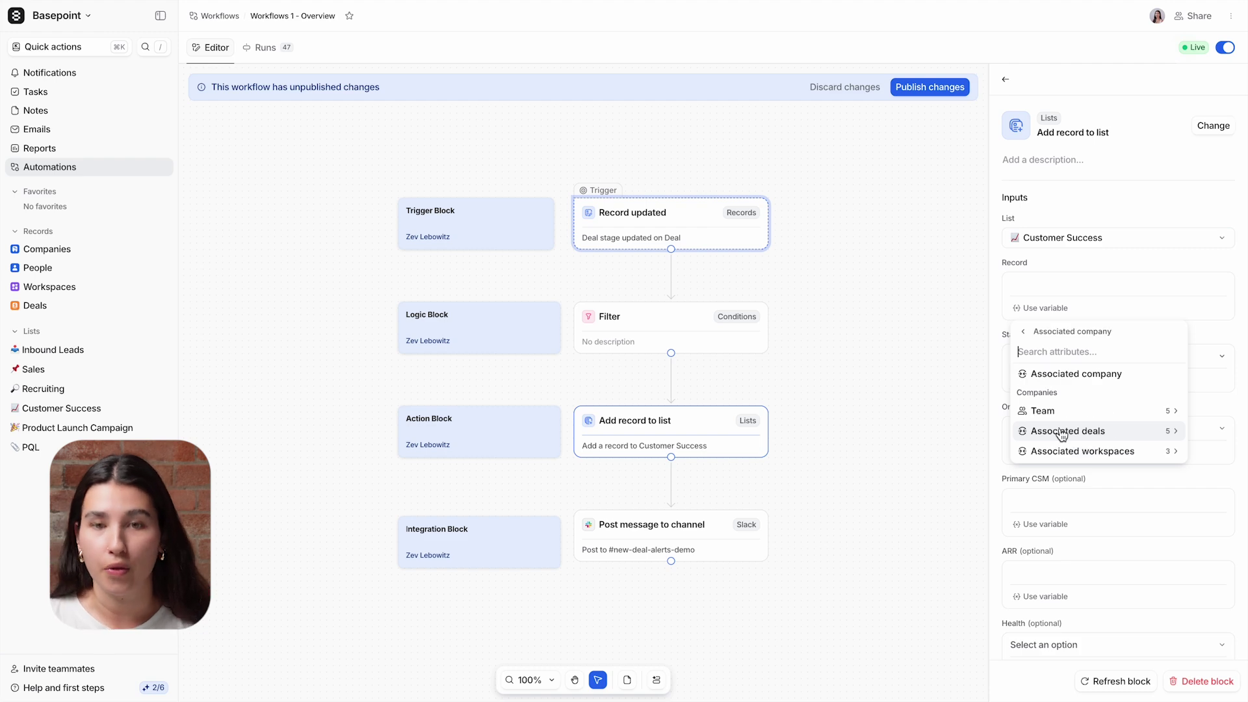
click(1055, 376)
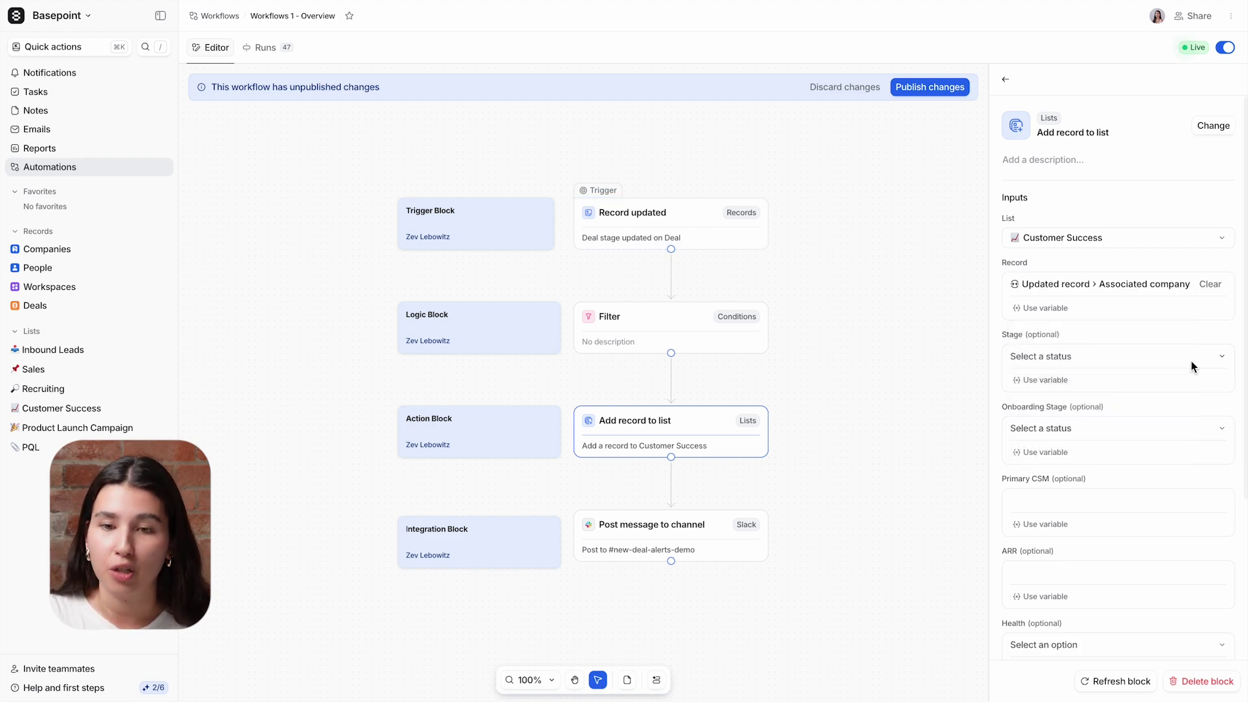
click(1223, 357)
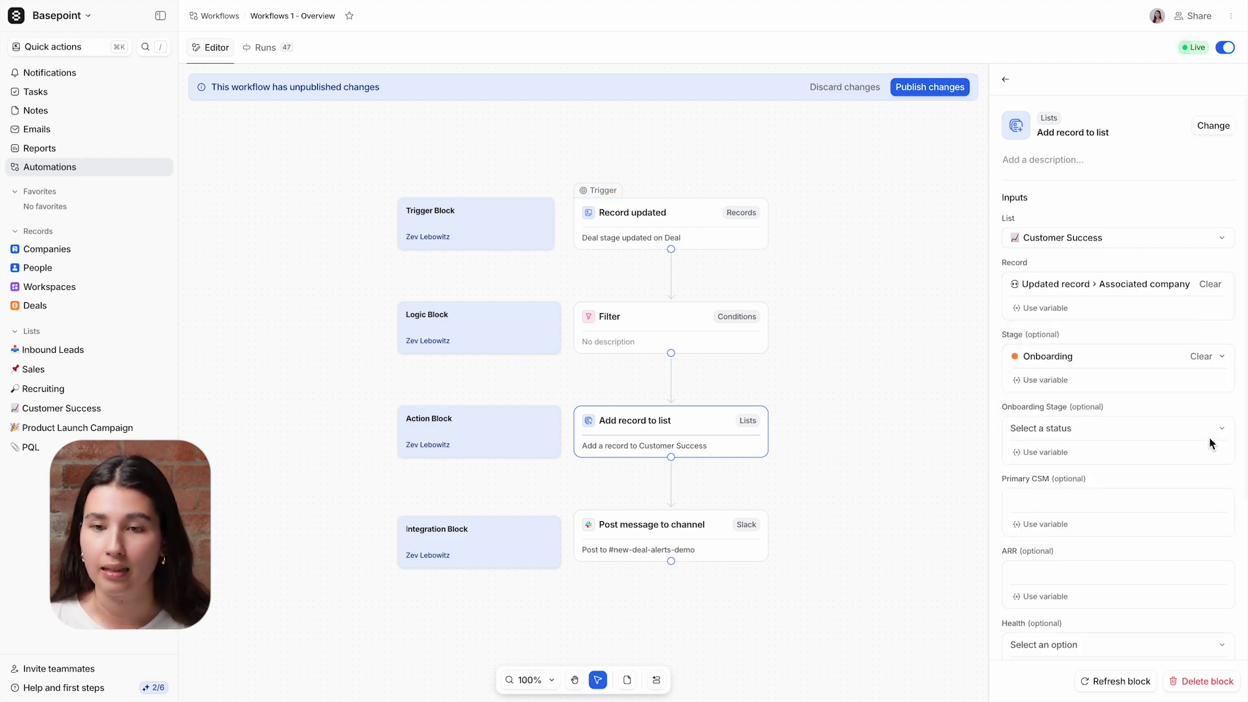
click(1218, 430)
click(1213, 499)
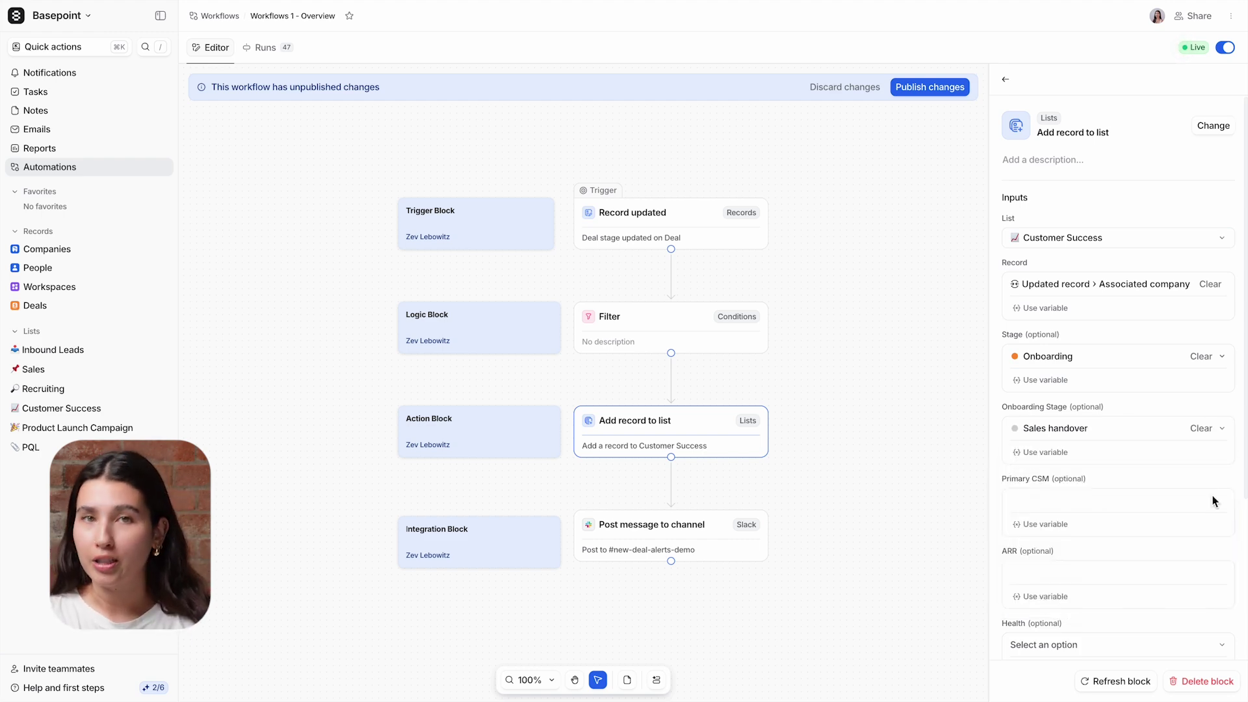
click(1213, 127)
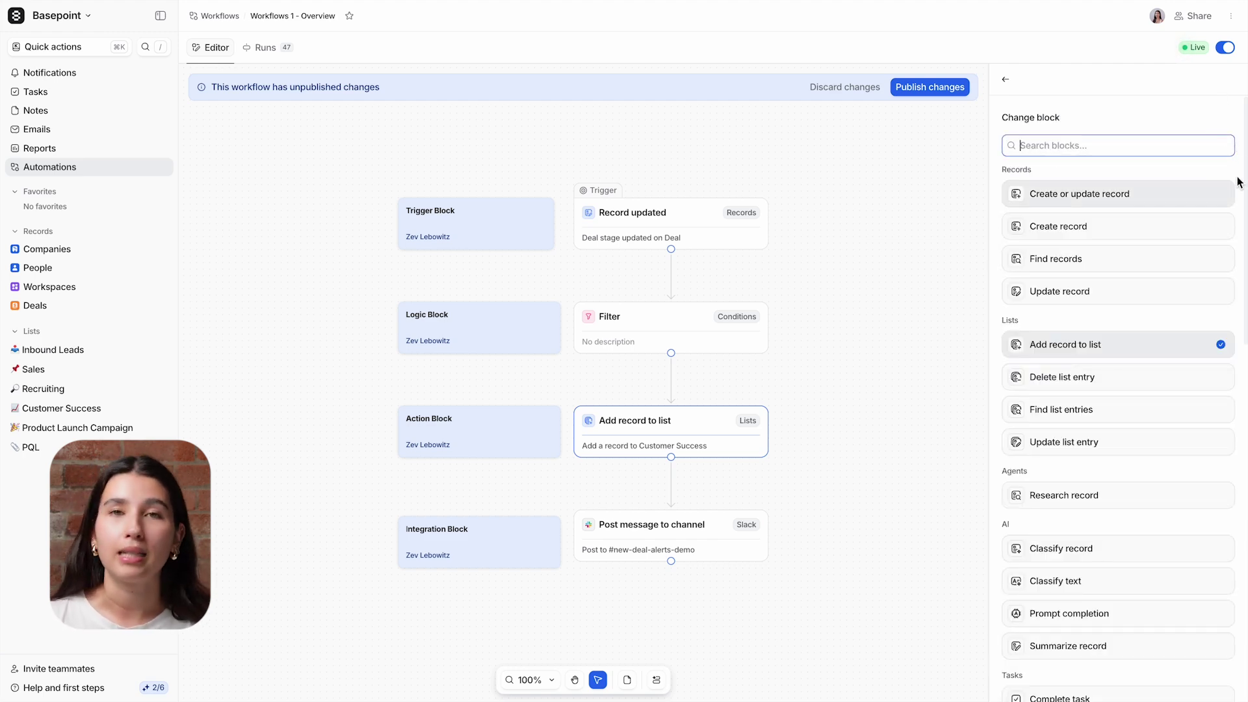
Step: Browse the alternative action blocks, close the list, and bring up the Slack Post message block
mouse_move(1227, 230)
mouse_move(1222, 296)
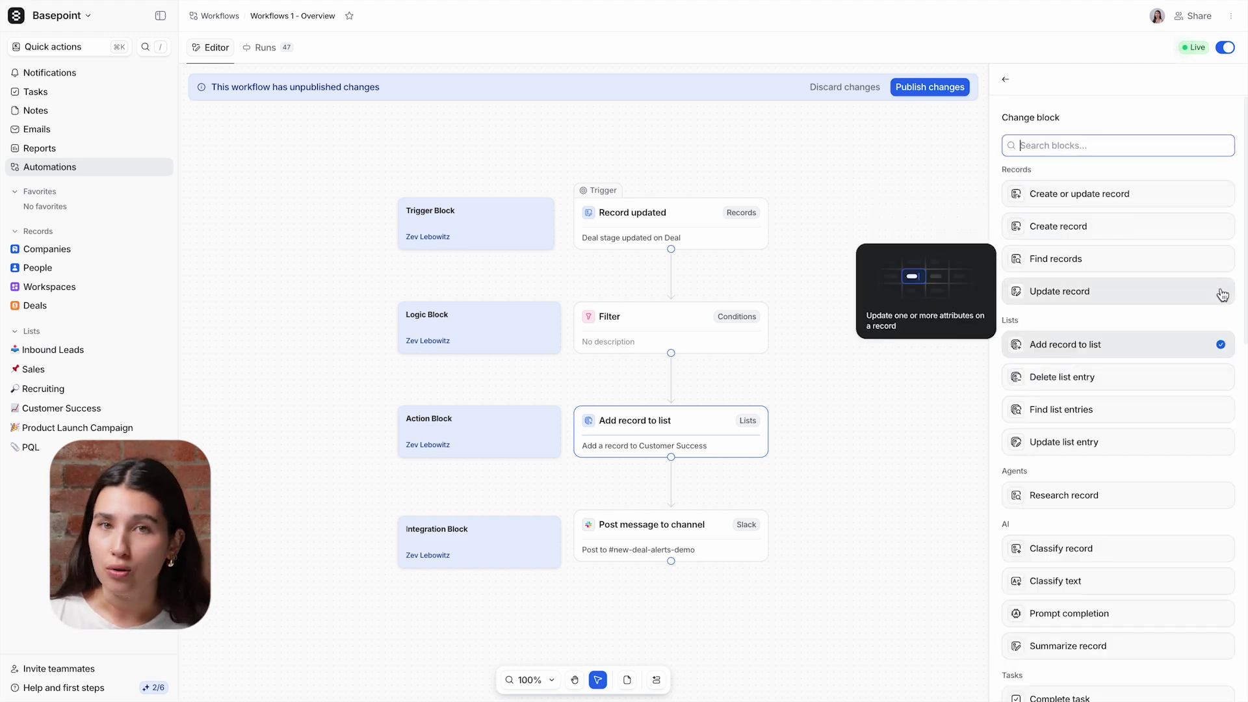
mouse_move(1216, 274)
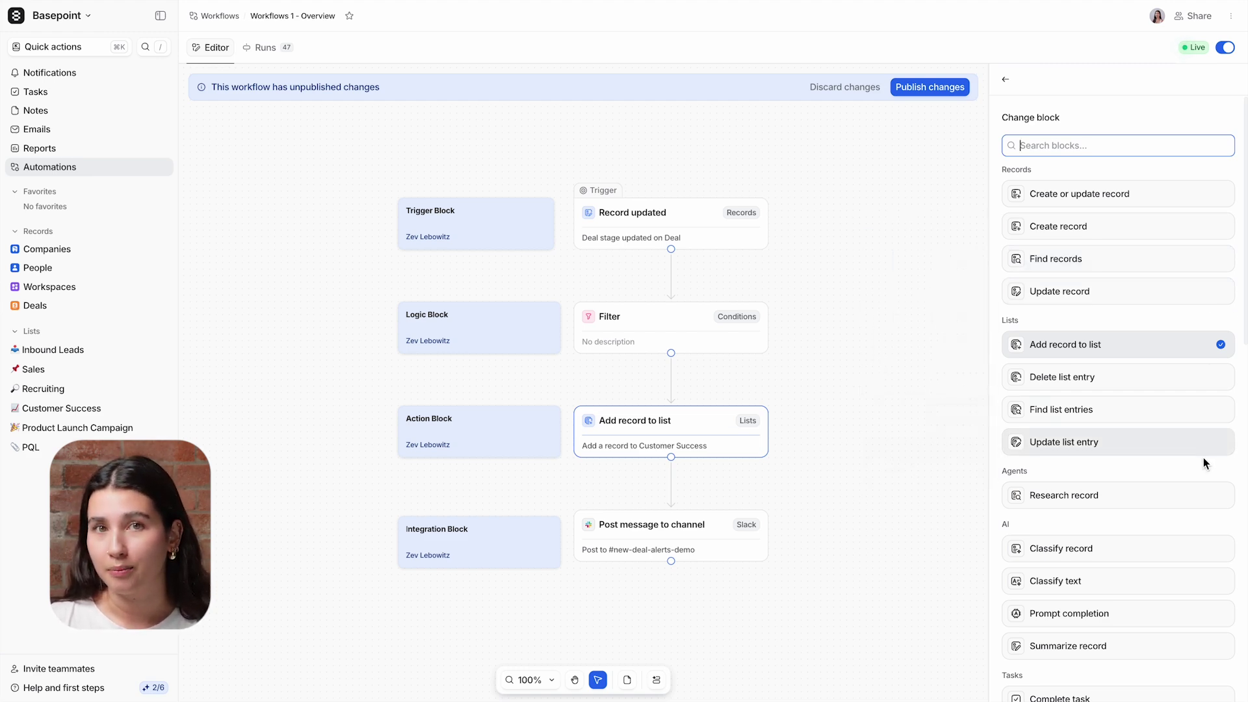
scroll(1201, 458, down, 3)
mouse_move(1172, 580)
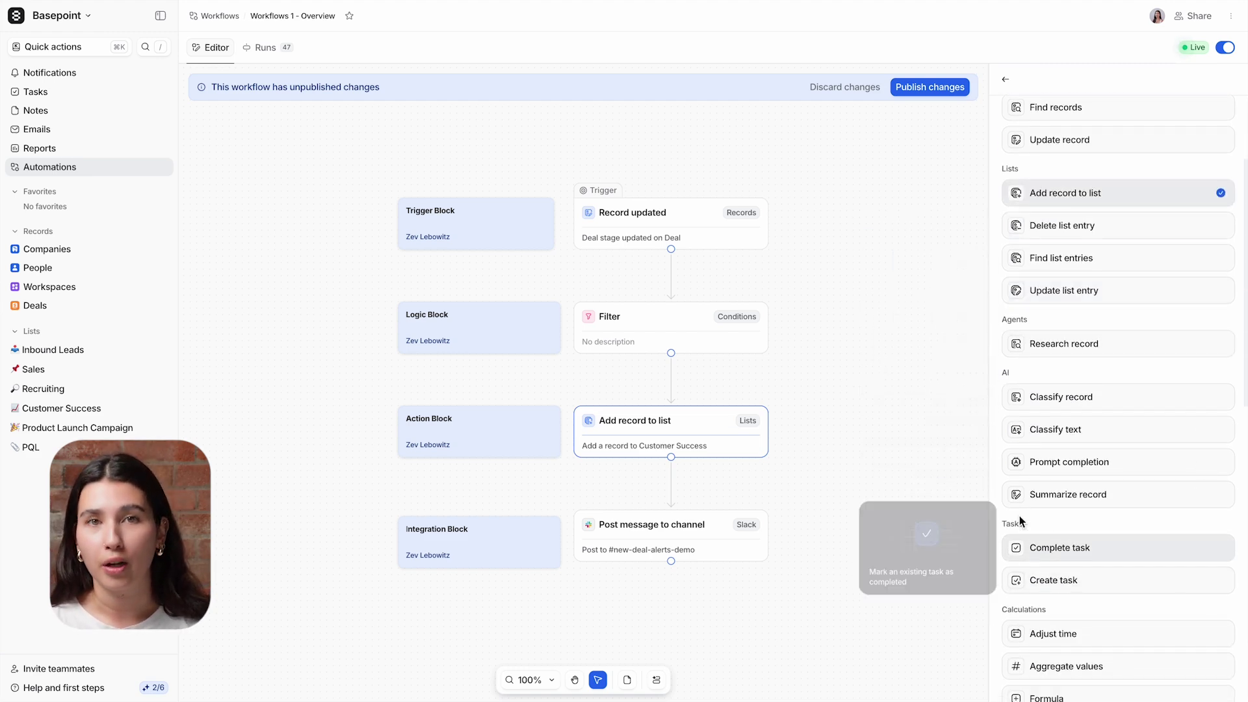
click(855, 510)
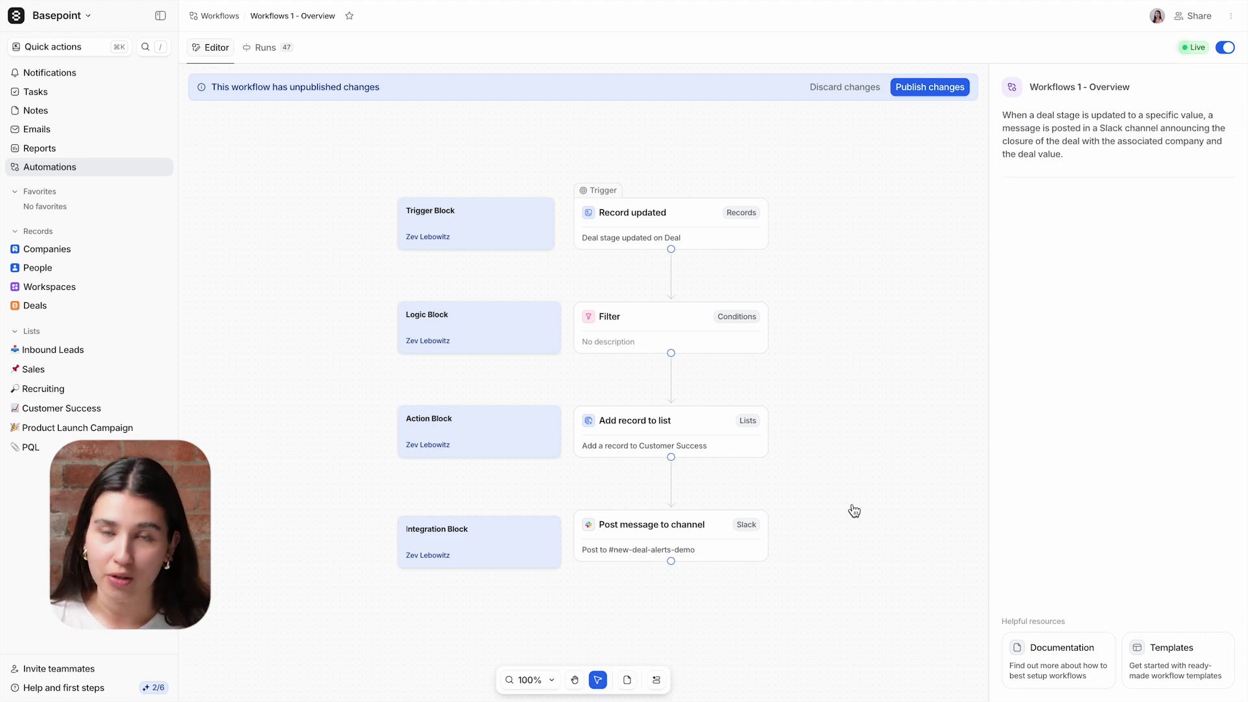
click(699, 535)
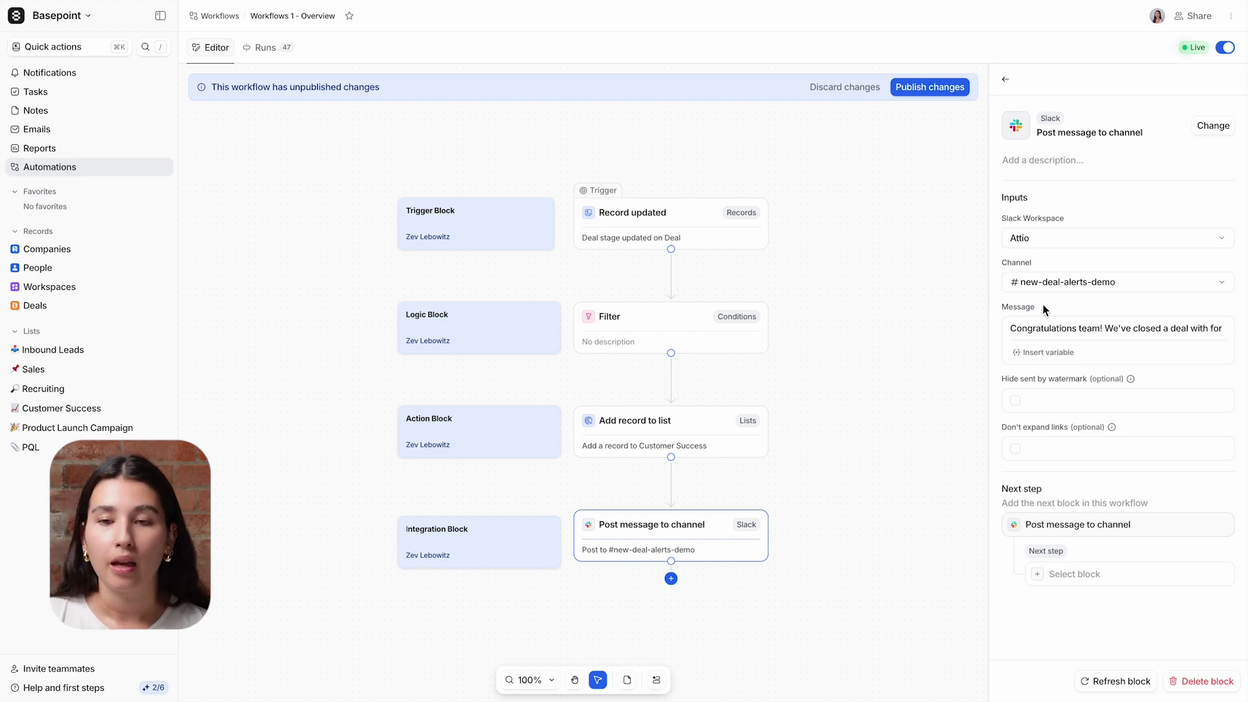
Step: Place the cursor after 'with' in the Slack message and bring up the variable picker
click(1213, 328)
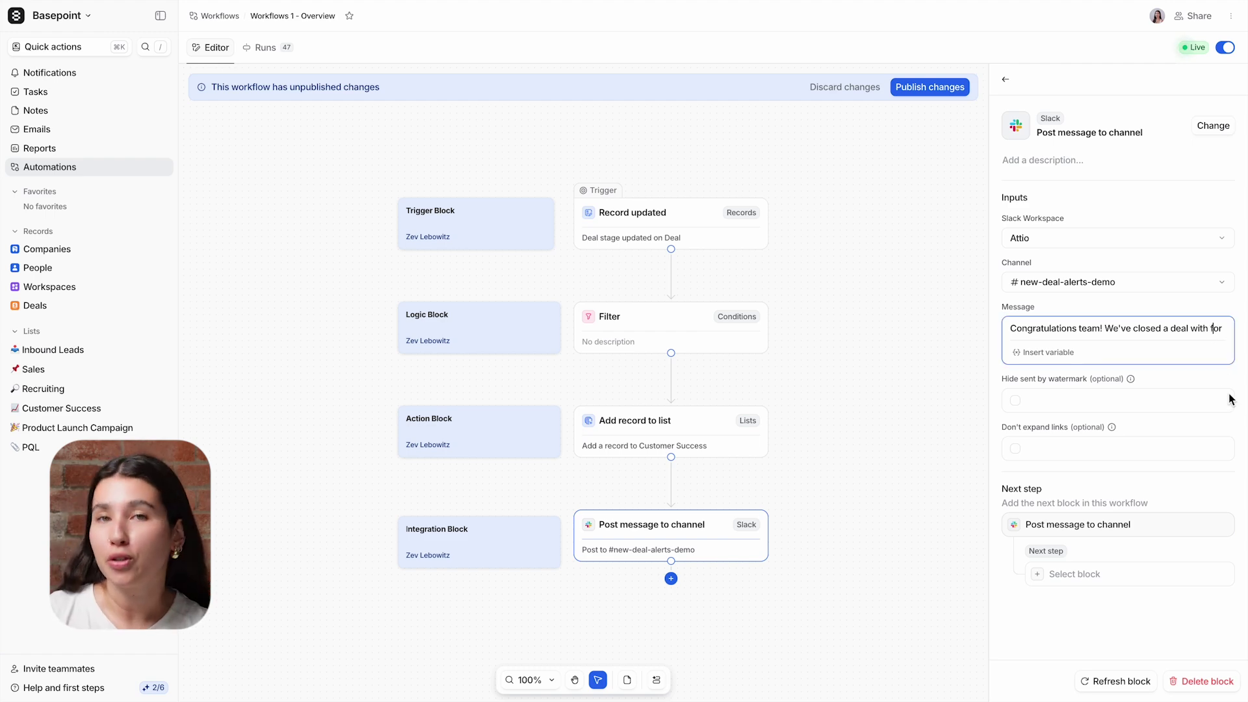
key(Left)
key(Left)
key(Left)
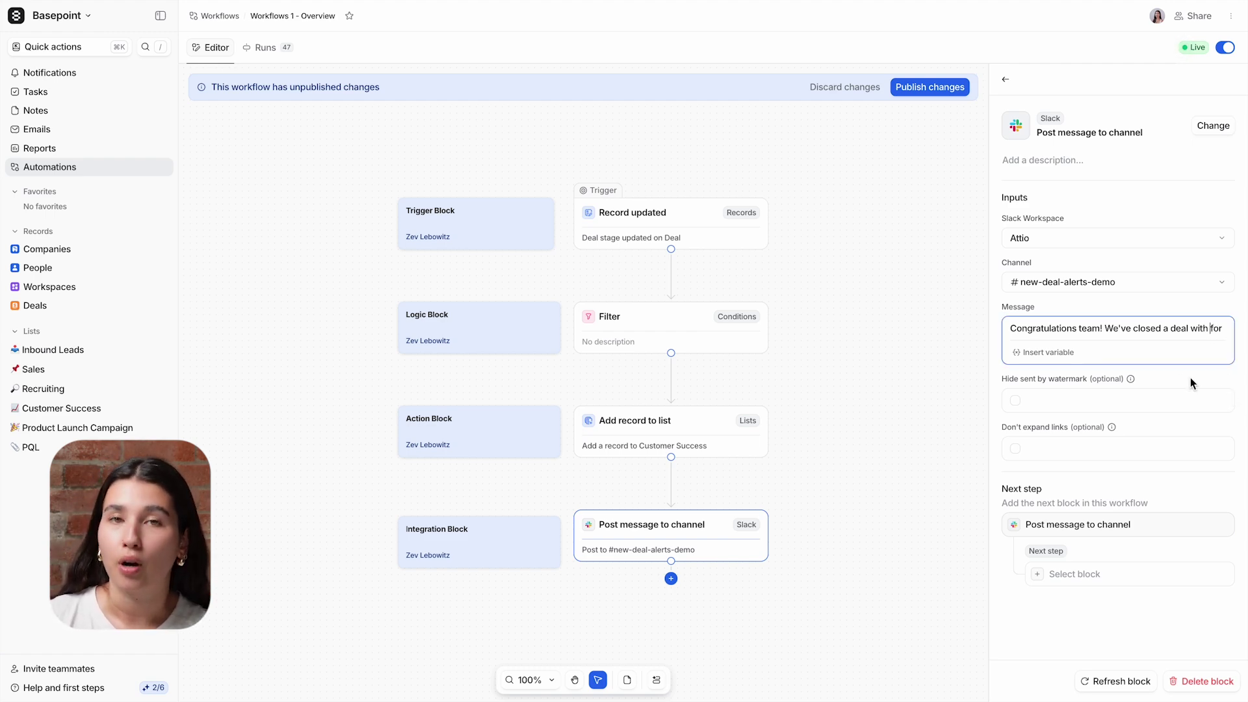
click(1031, 352)
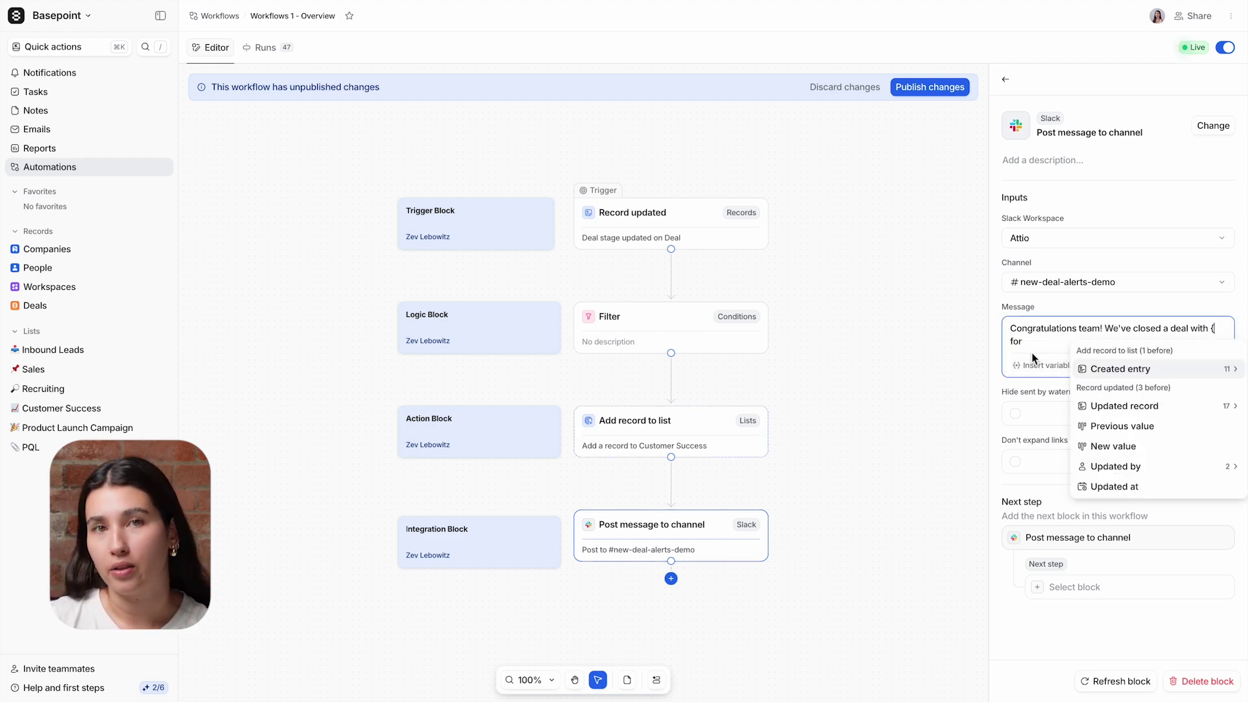
Step: Insert the Associated company Name after 'with' and the Deal value after 'for'
click(1165, 406)
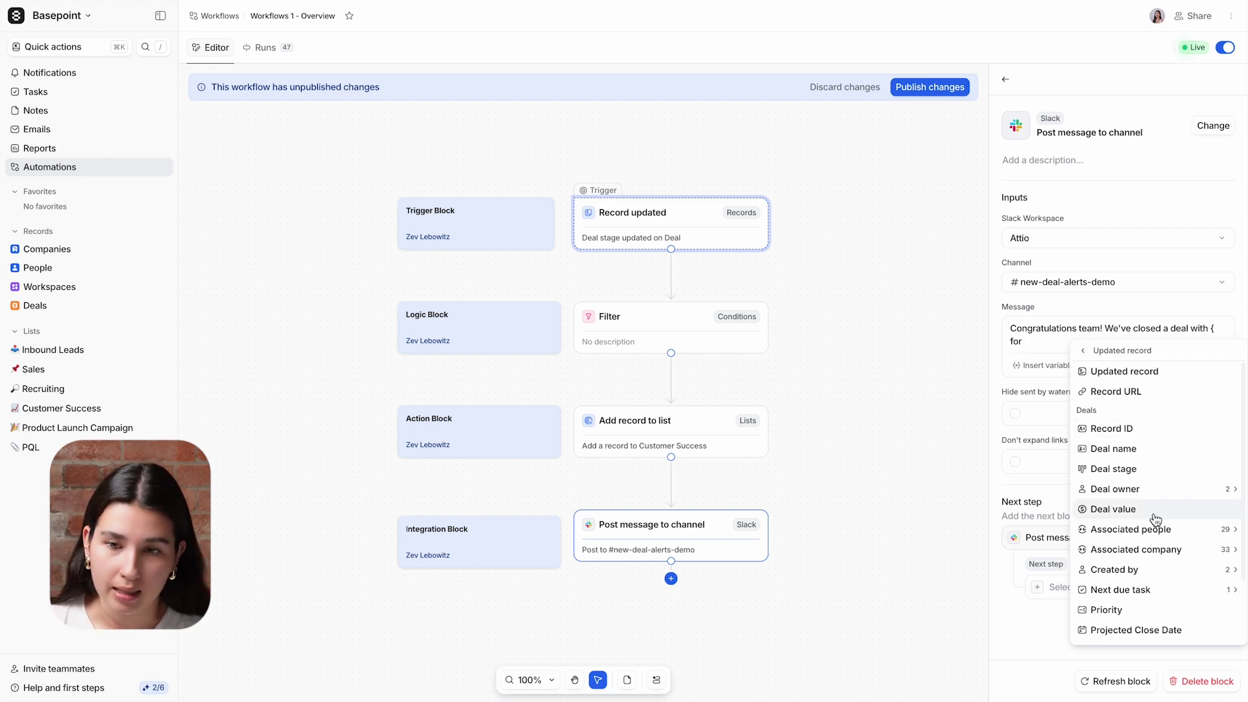
click(1164, 550)
click(1146, 473)
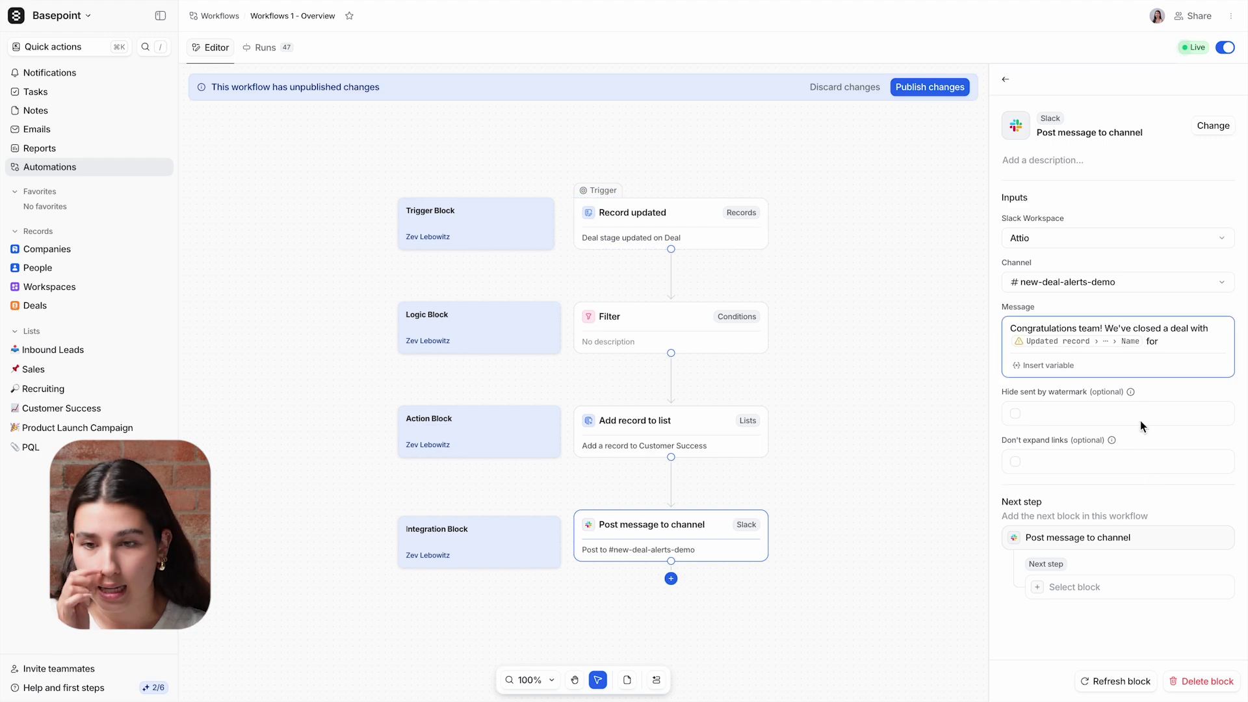
click(1040, 368)
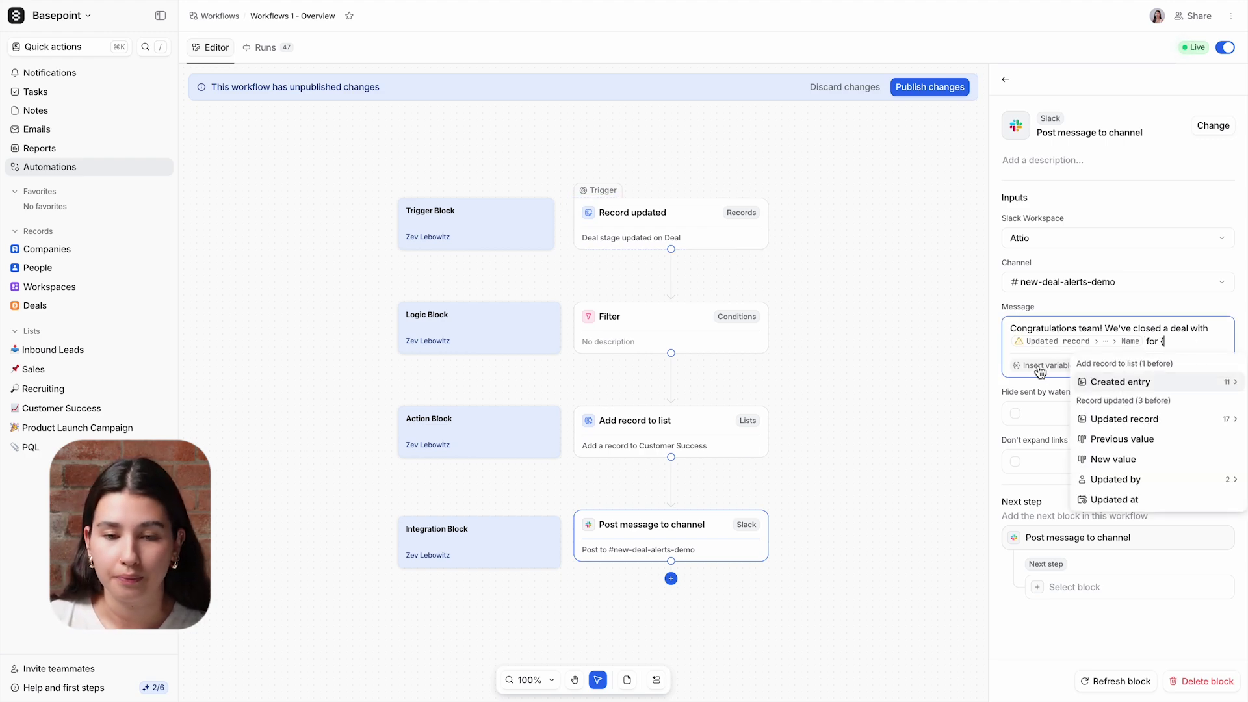
click(1107, 418)
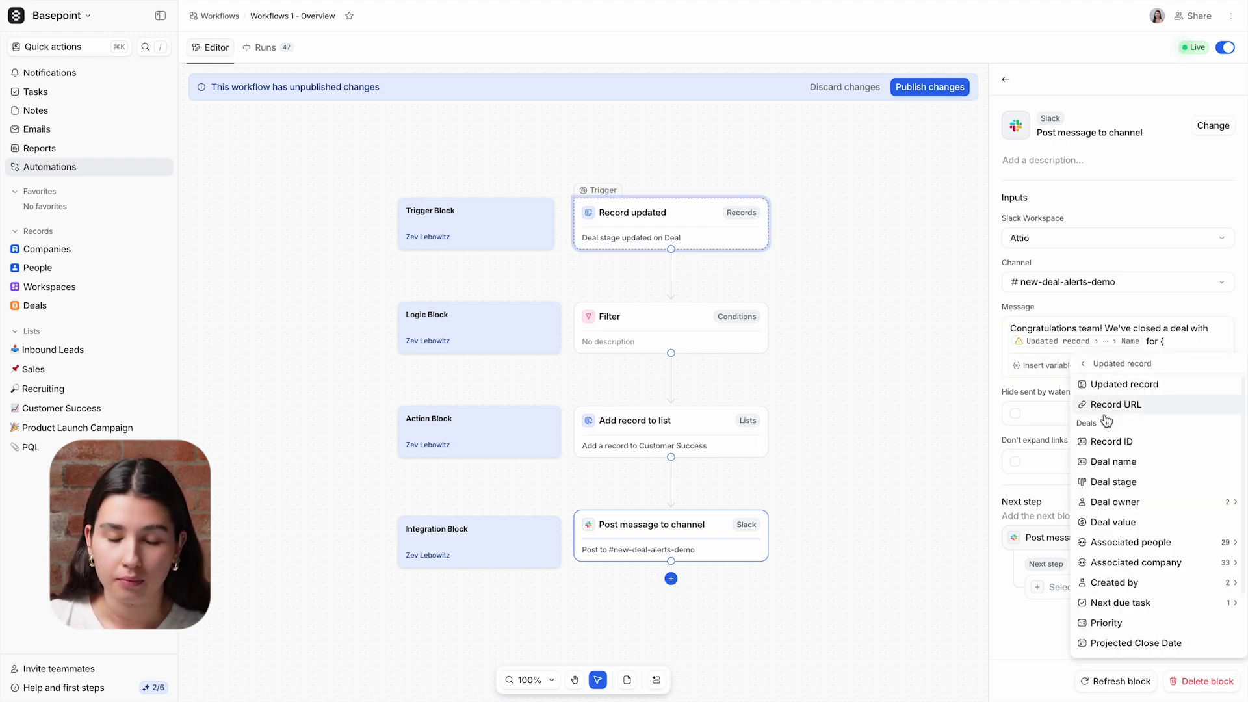
click(1111, 522)
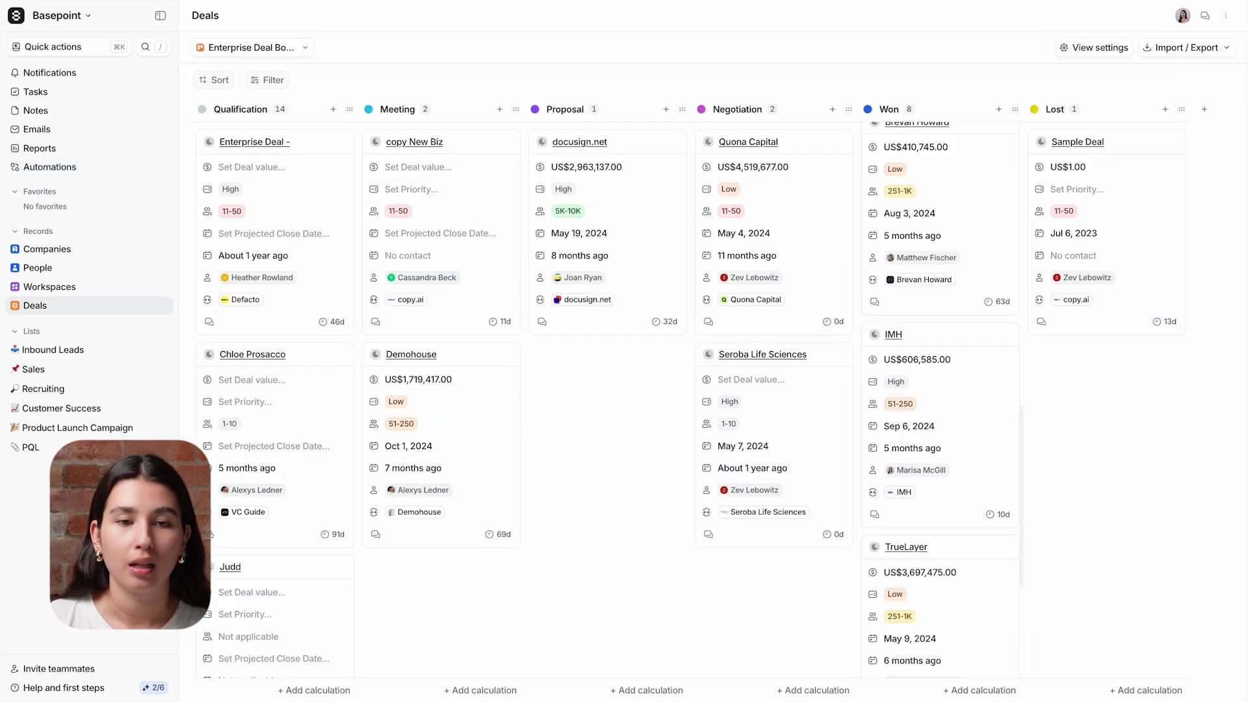
Step: Drag the Quona Capital deal from Negotiation to Won, then view the workflow's Runs
drag(763, 141, 918, 153)
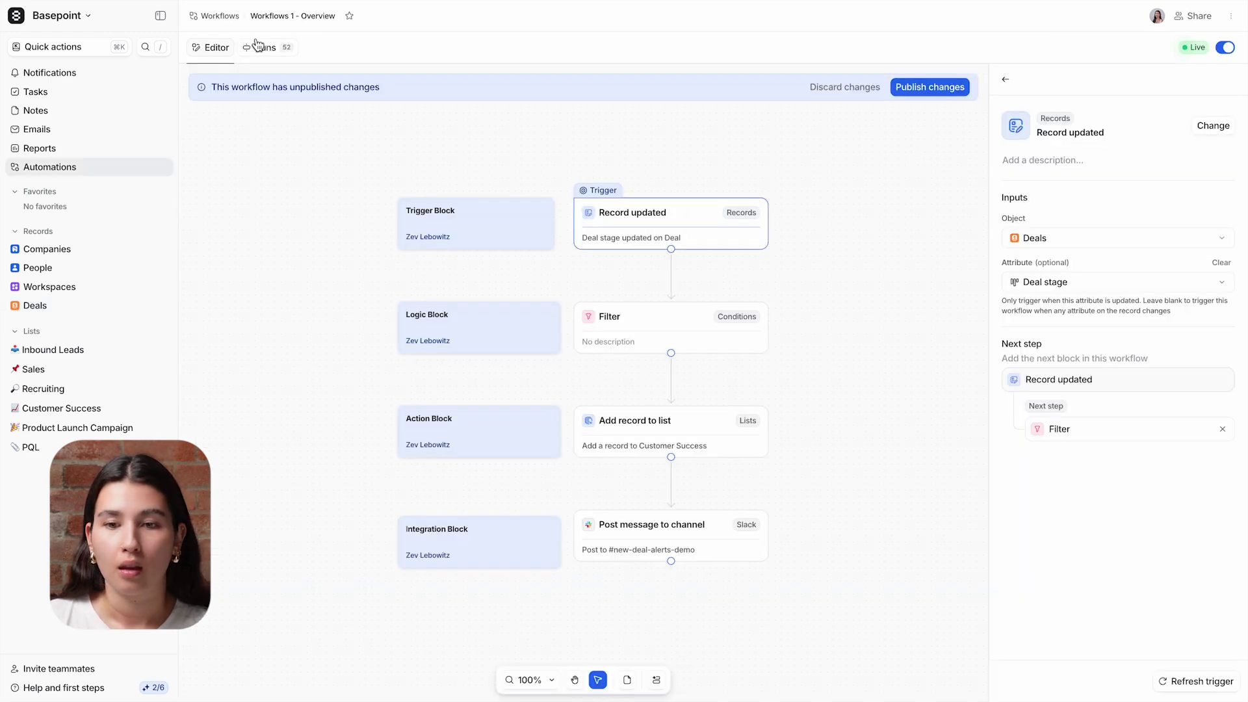
click(264, 48)
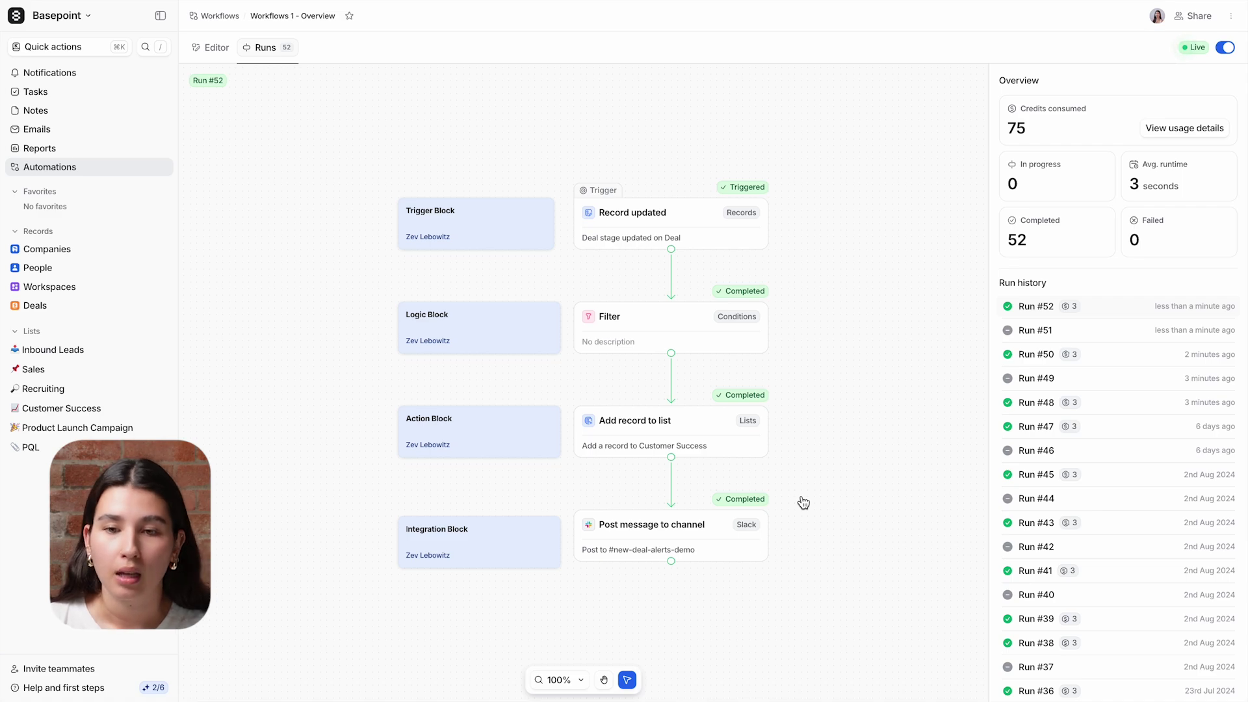
Step: Check the Quona Capital deal-won alert in Slack's #new-deal-alerts-demo, then return to Attio
key(super+Tab)
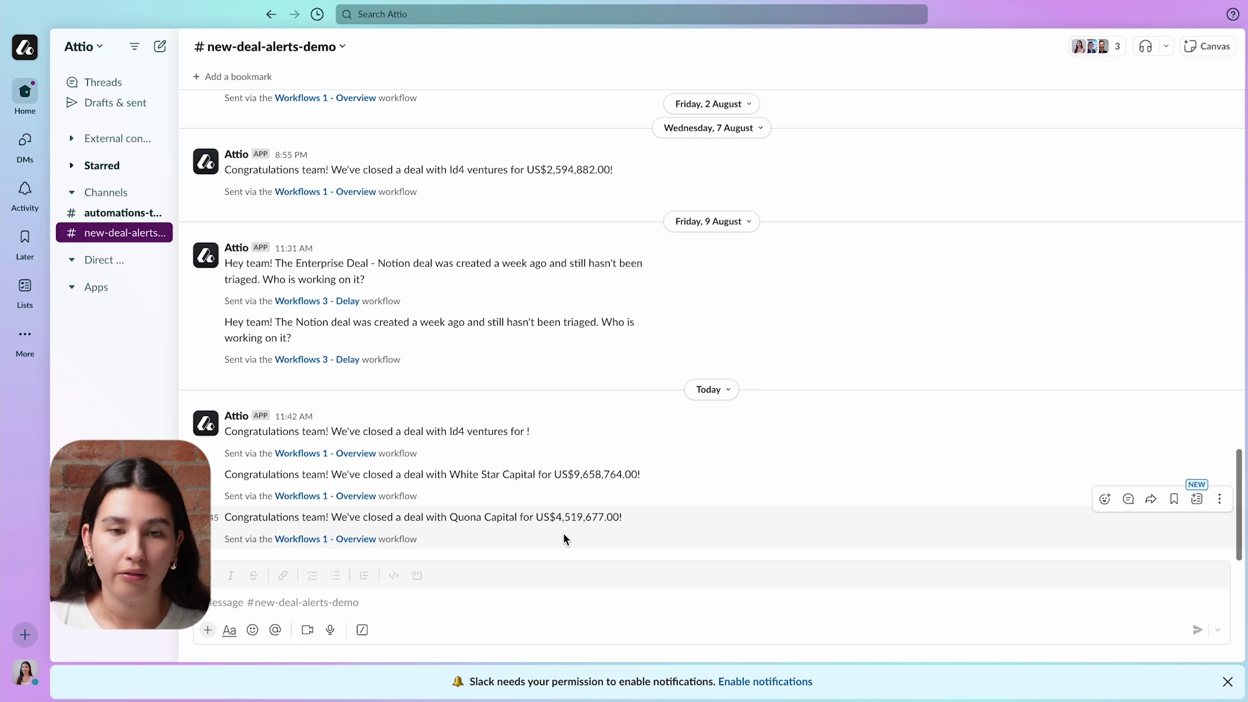
key(super+Tab)
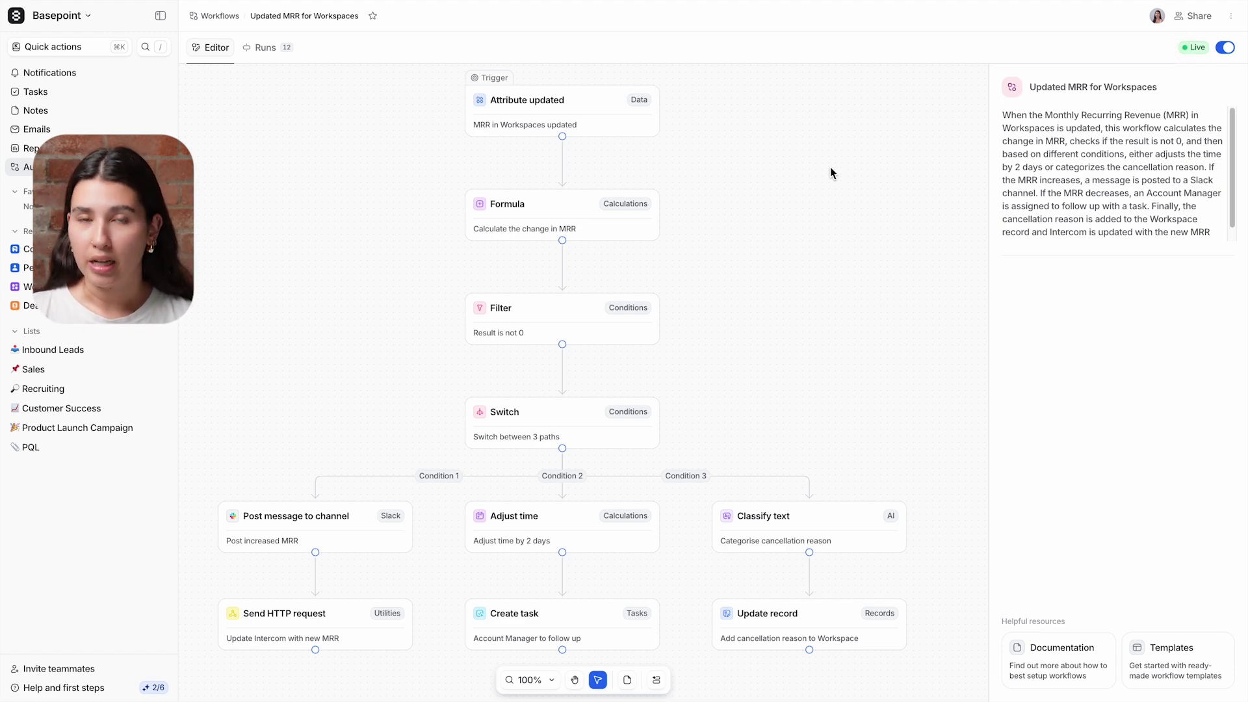
Step: Show the MRR workflow's Attribute updated trigger, which fires when the Workspaces MRR attribute changes
click(618, 125)
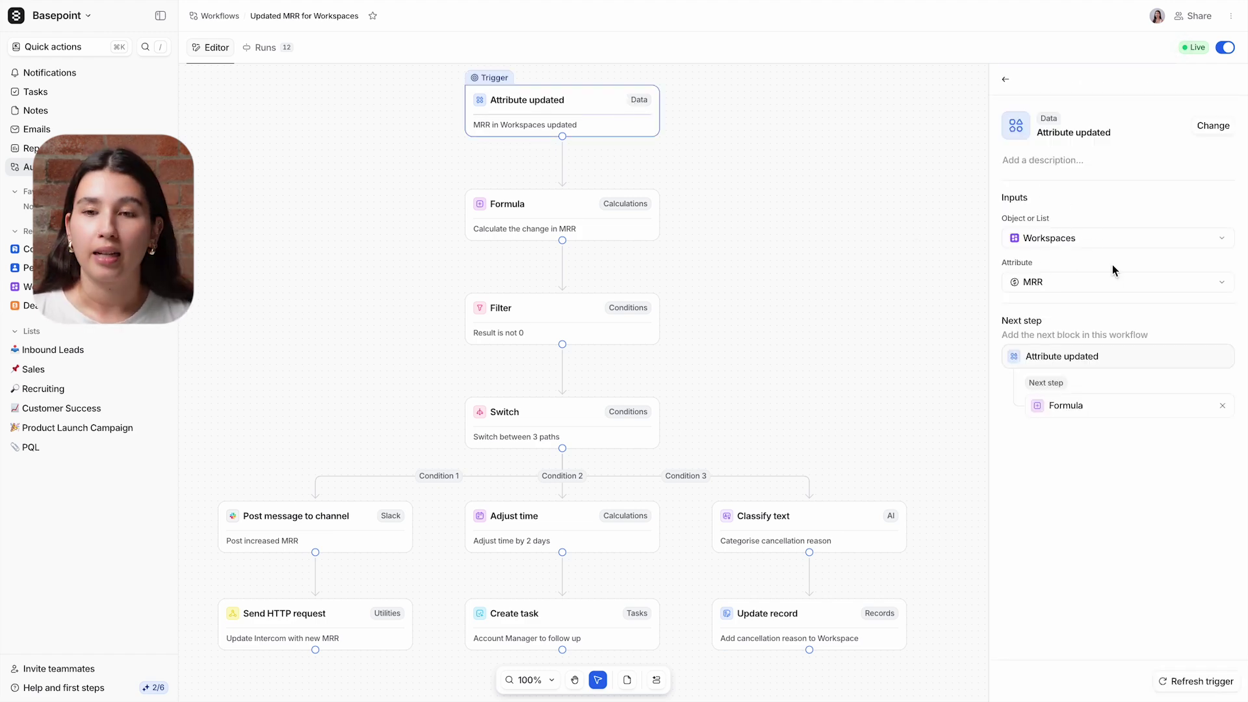
Step: Inspect the Formula block that computes New value minus Previous value as the MRR change
click(583, 241)
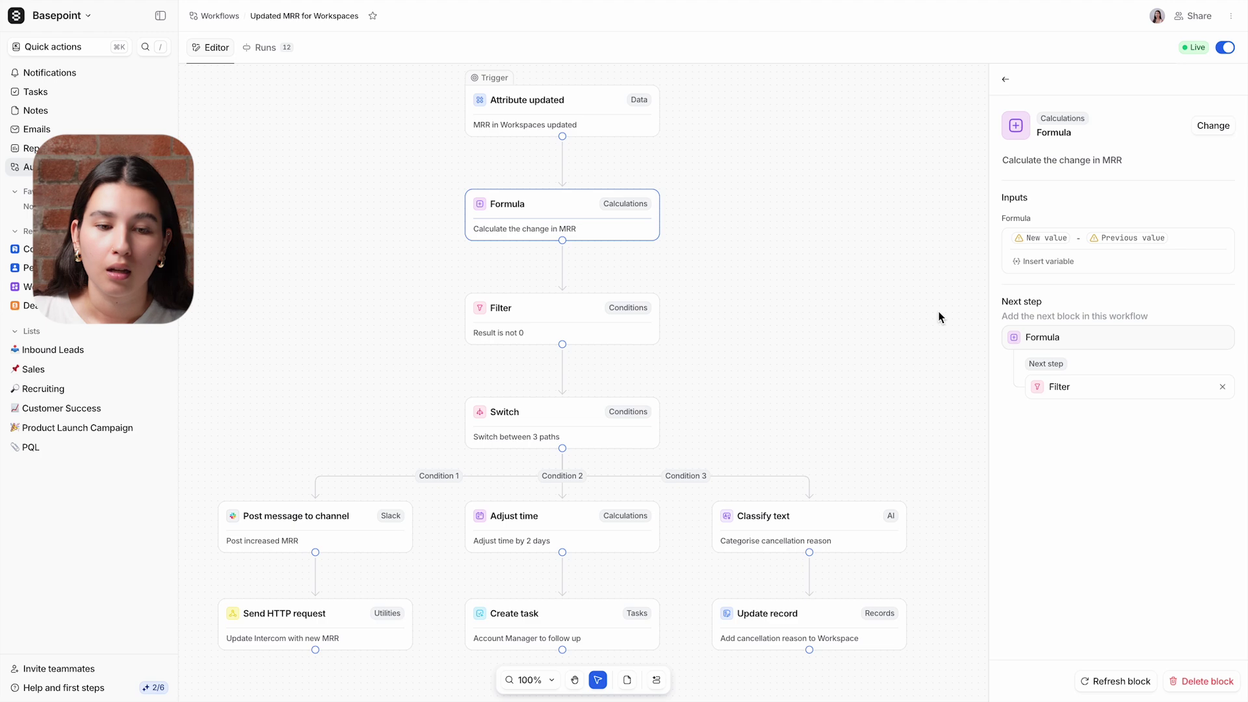
Step: Check the Filter's non-zero condition, then the Switch block's three conditions, detailing the second
click(552, 330)
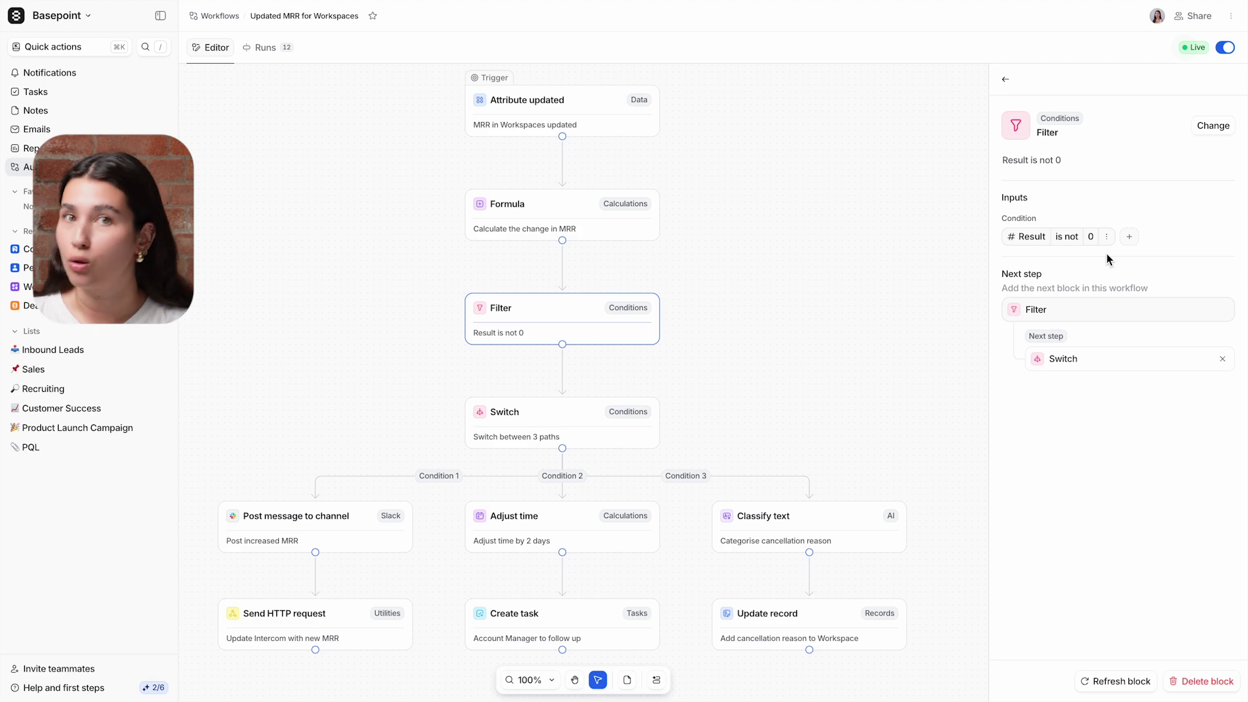
click(568, 420)
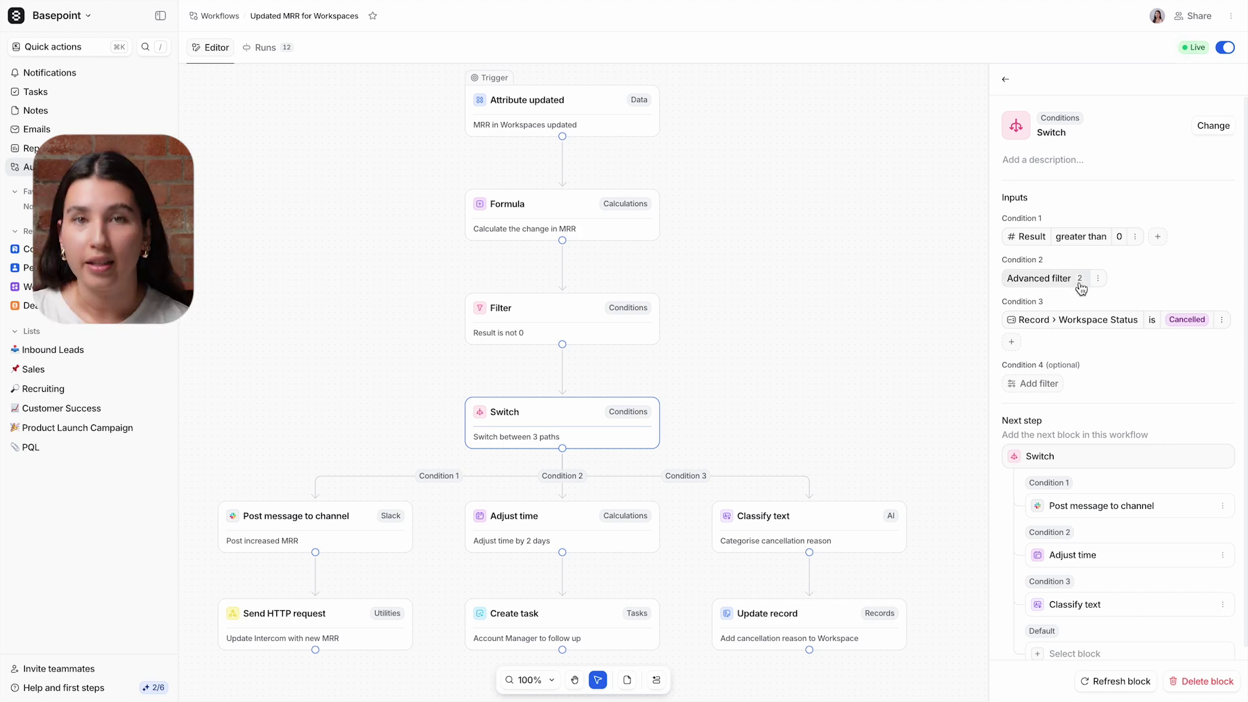
click(1079, 285)
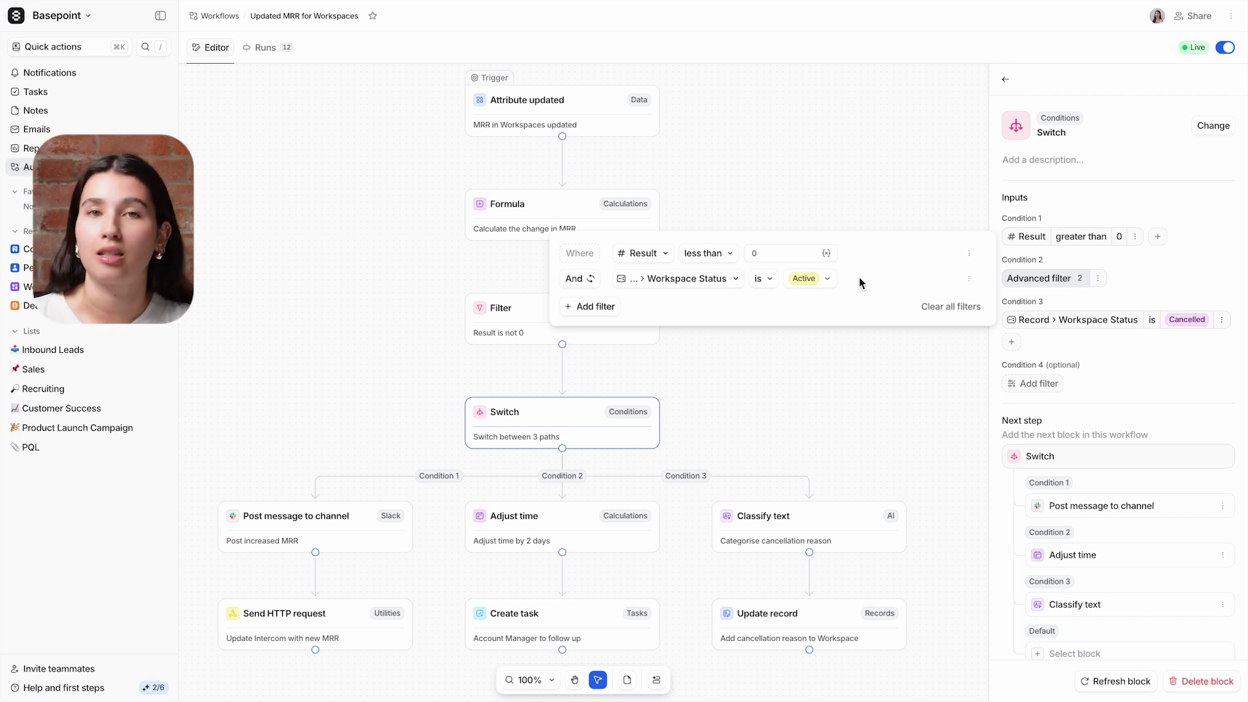
click(1147, 289)
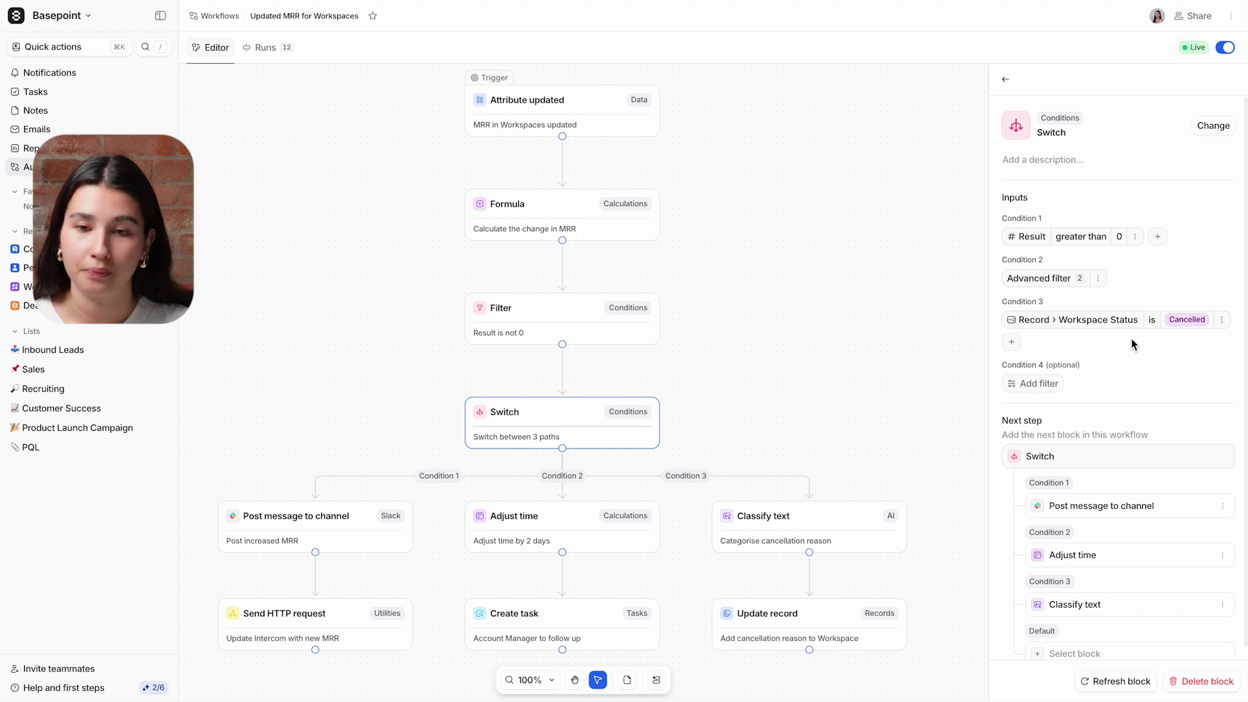
click(343, 551)
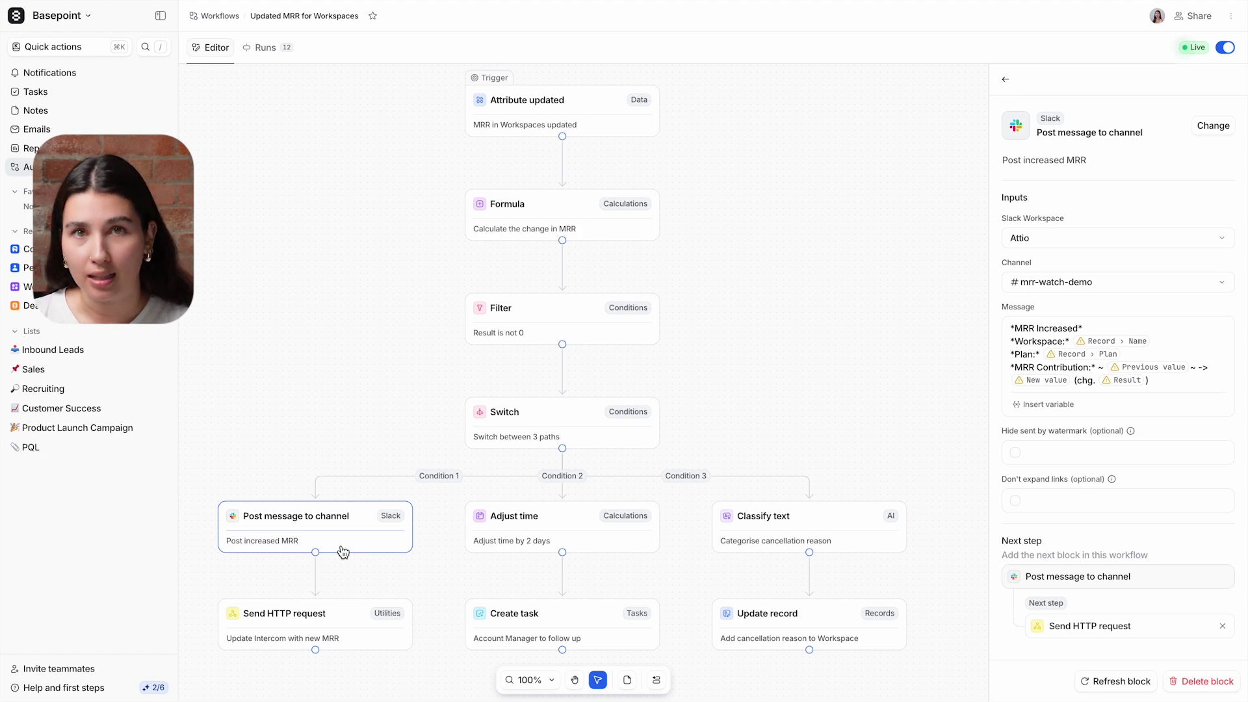
Step: Review the Intercom update request, the Account Manager follow-up task, and its 2-day Adjust time block
click(344, 614)
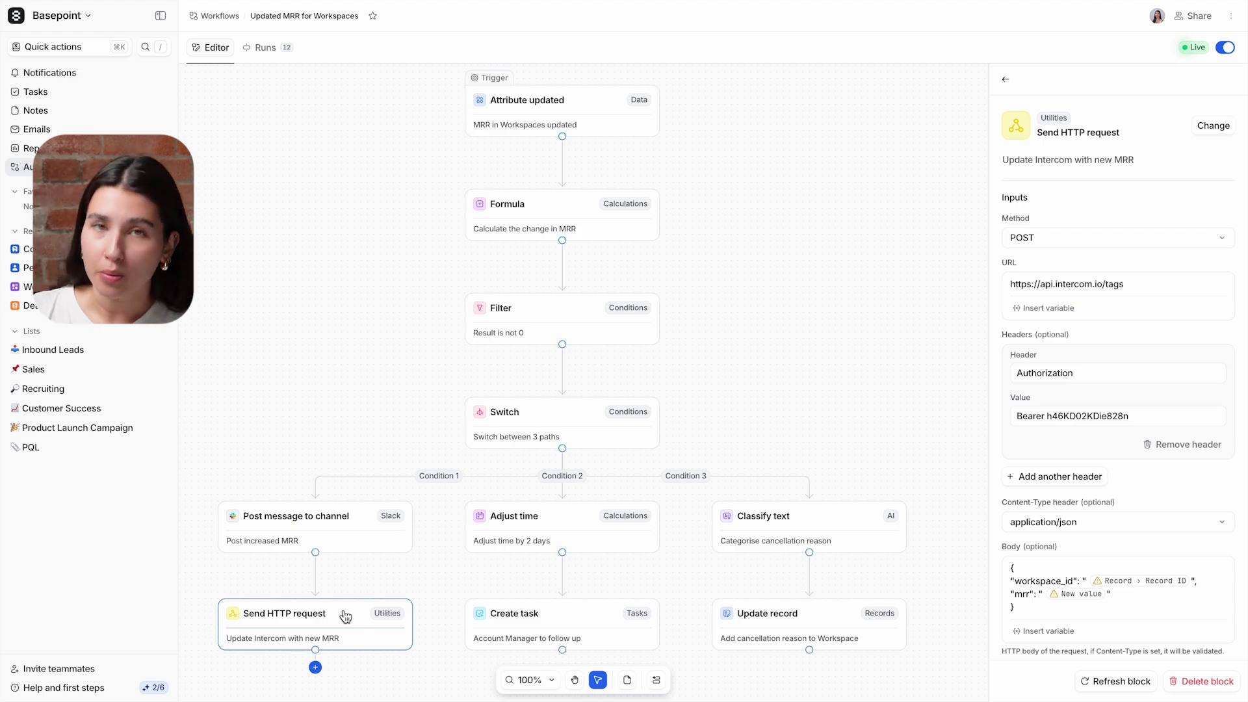
click(496, 614)
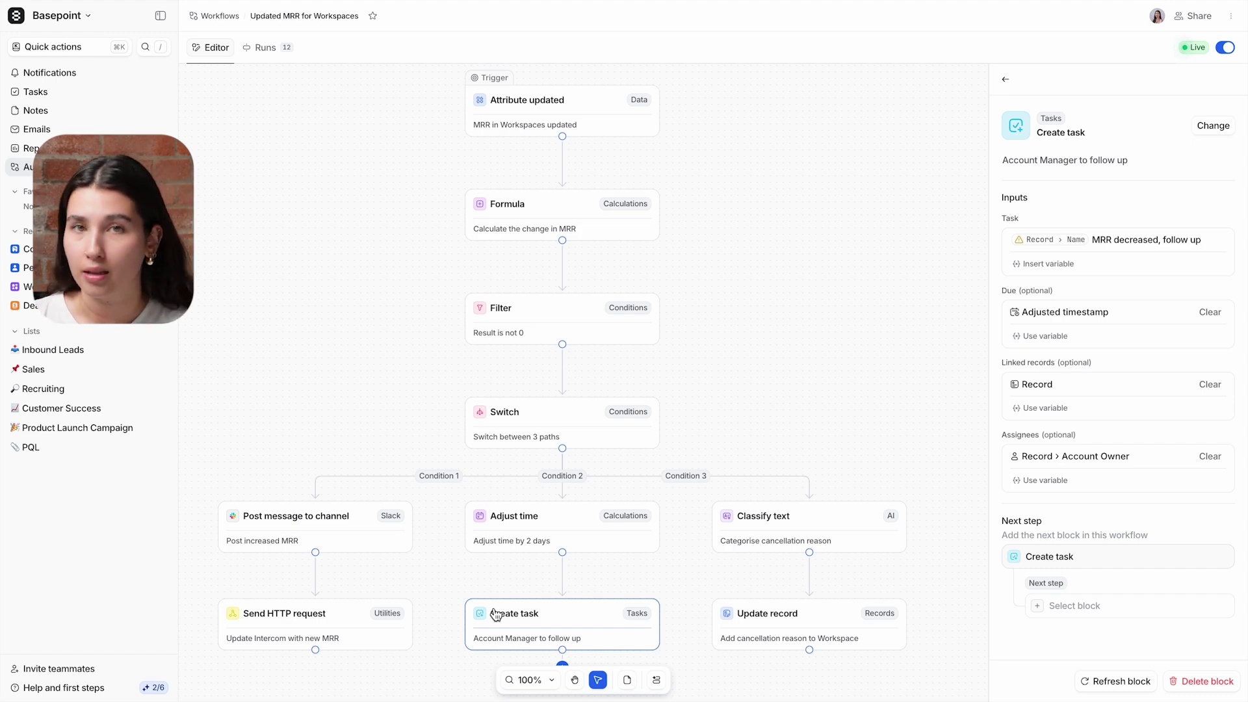
click(492, 542)
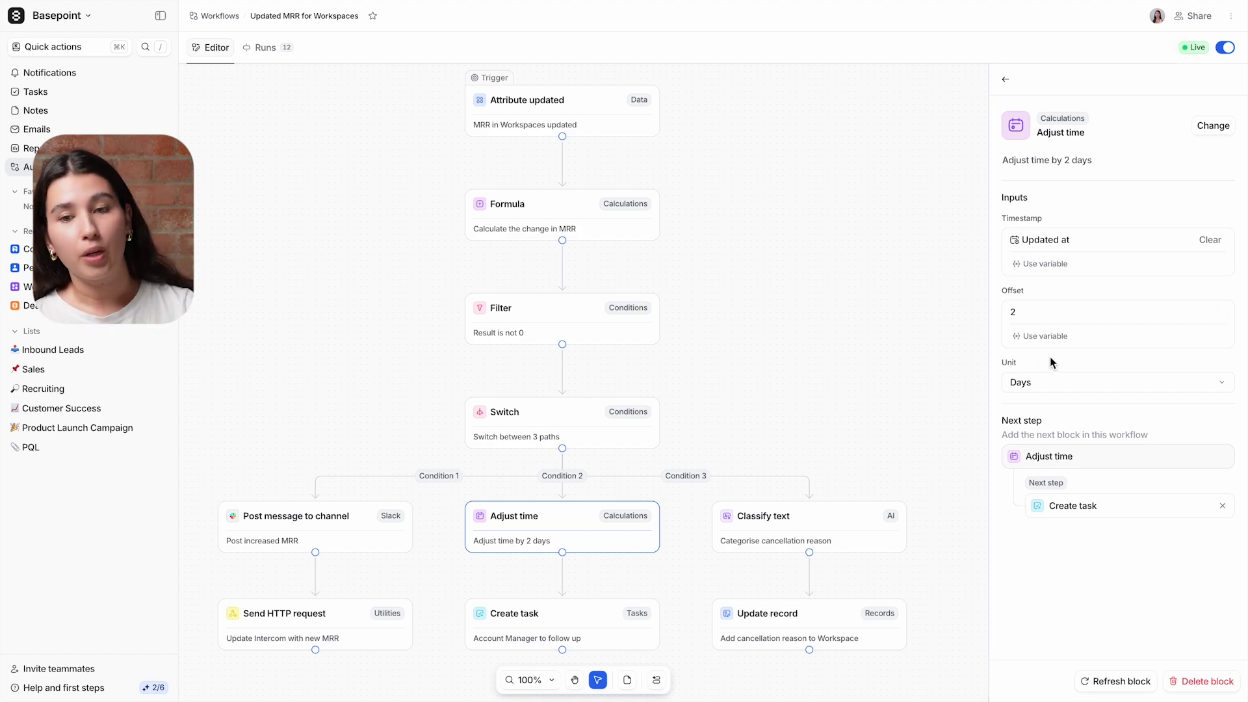
Step: Revisit the follow-up task, then show the Classify text block tagging cancellation reasons like Cost or Competitor
click(609, 626)
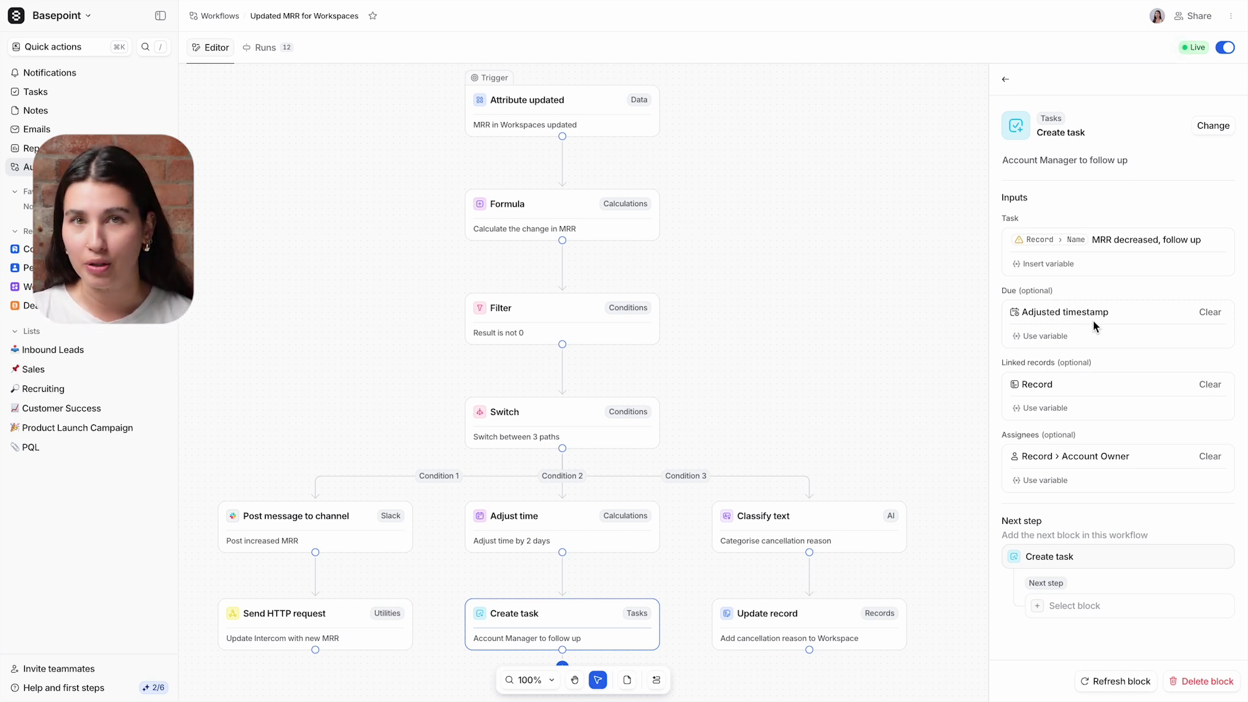
click(821, 517)
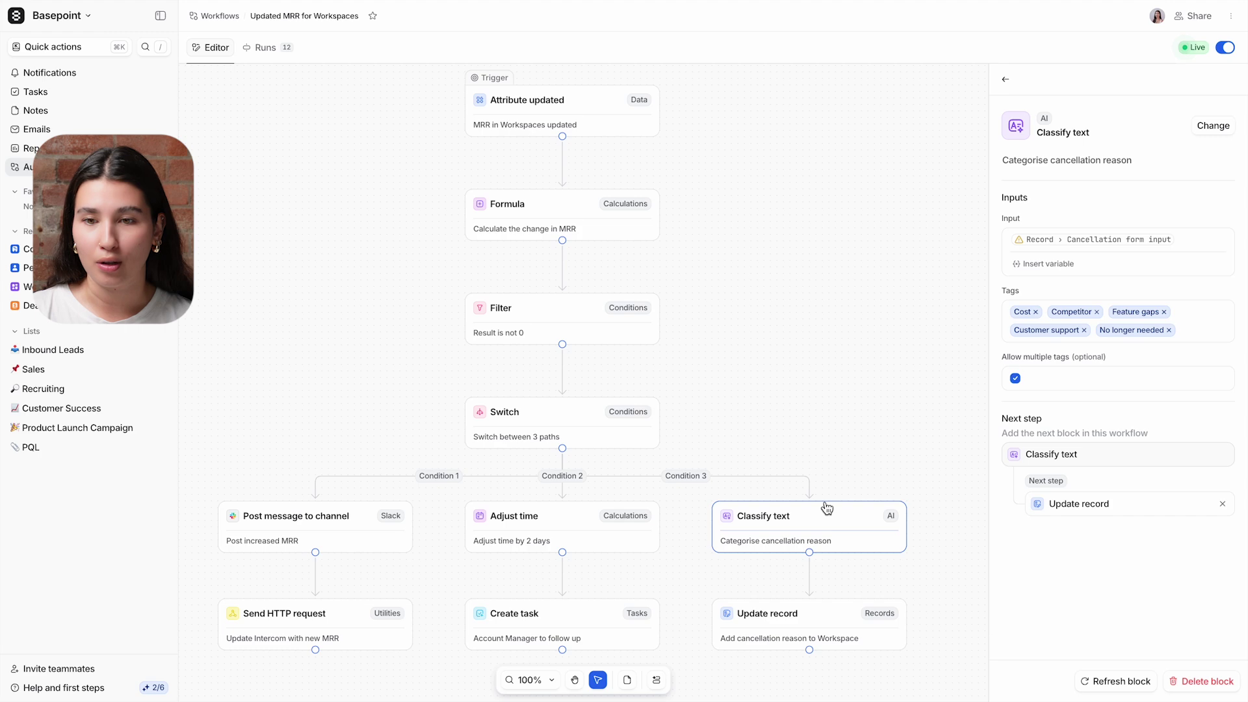
Step: Show the Update record block writing the Cancellation reason attribute on the Workspaces record
click(849, 627)
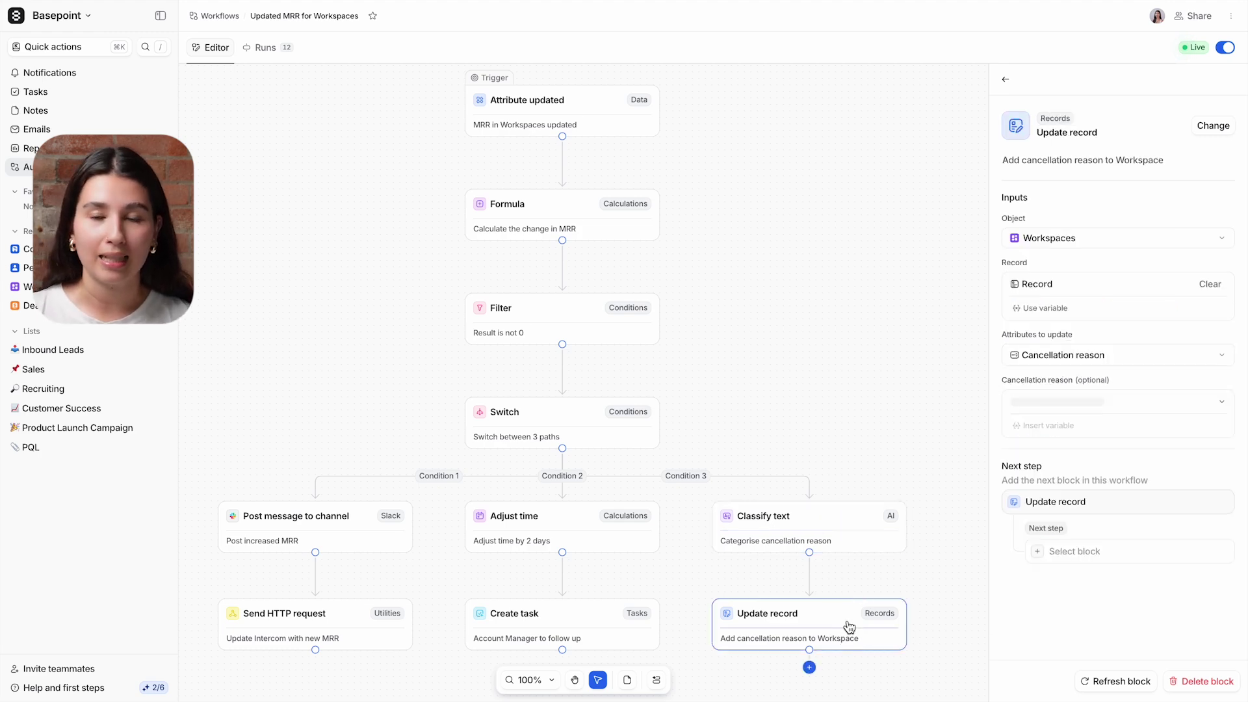